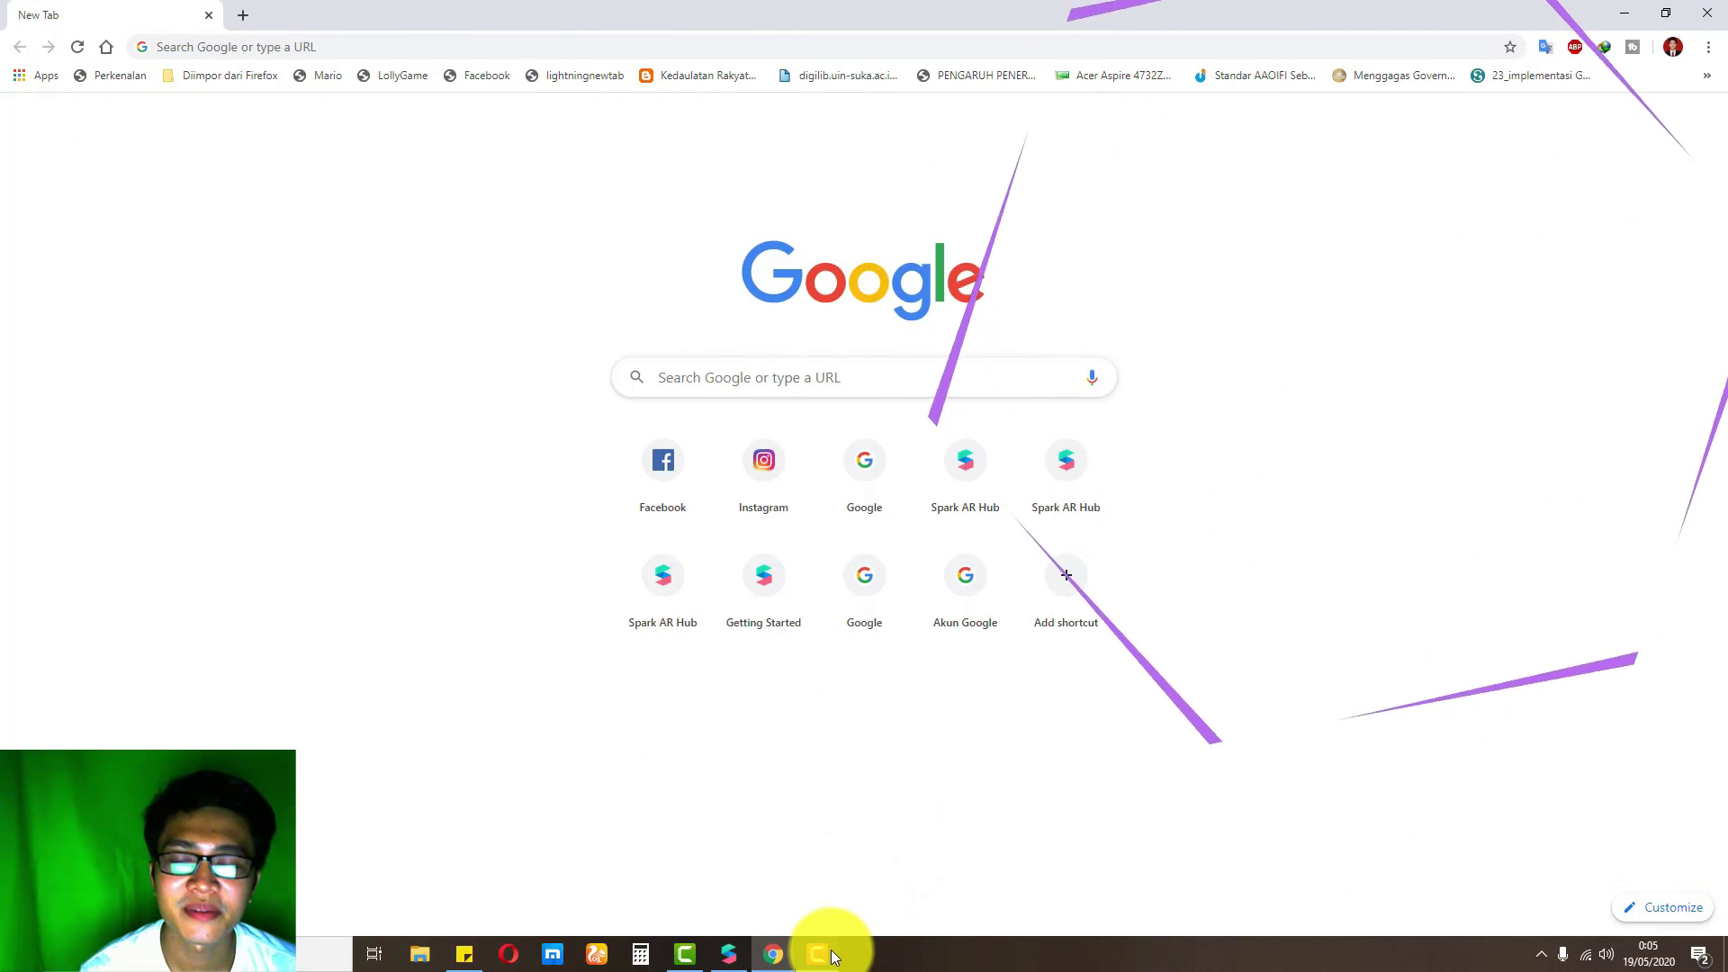
- Switch to Spark AR Studio, create a blank project and enlarge the simulator preview
{"action": "left_click", "coordinate": [711, 955]}
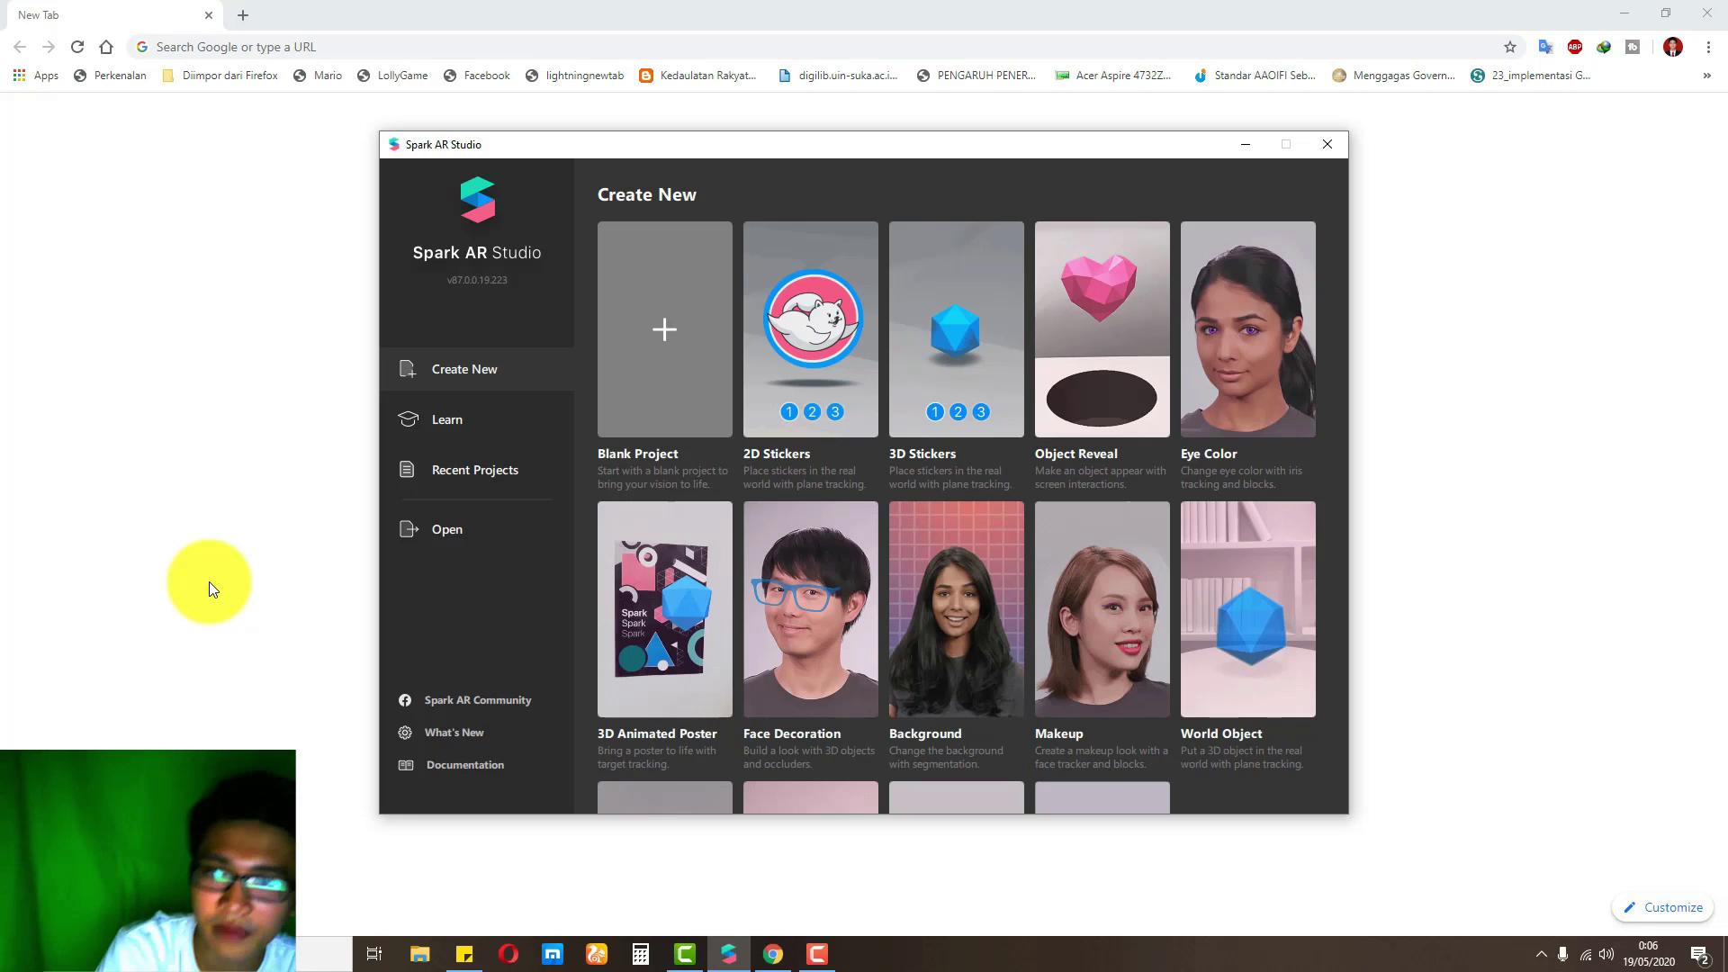
{"action": "left_click", "coordinate": [675, 426]}
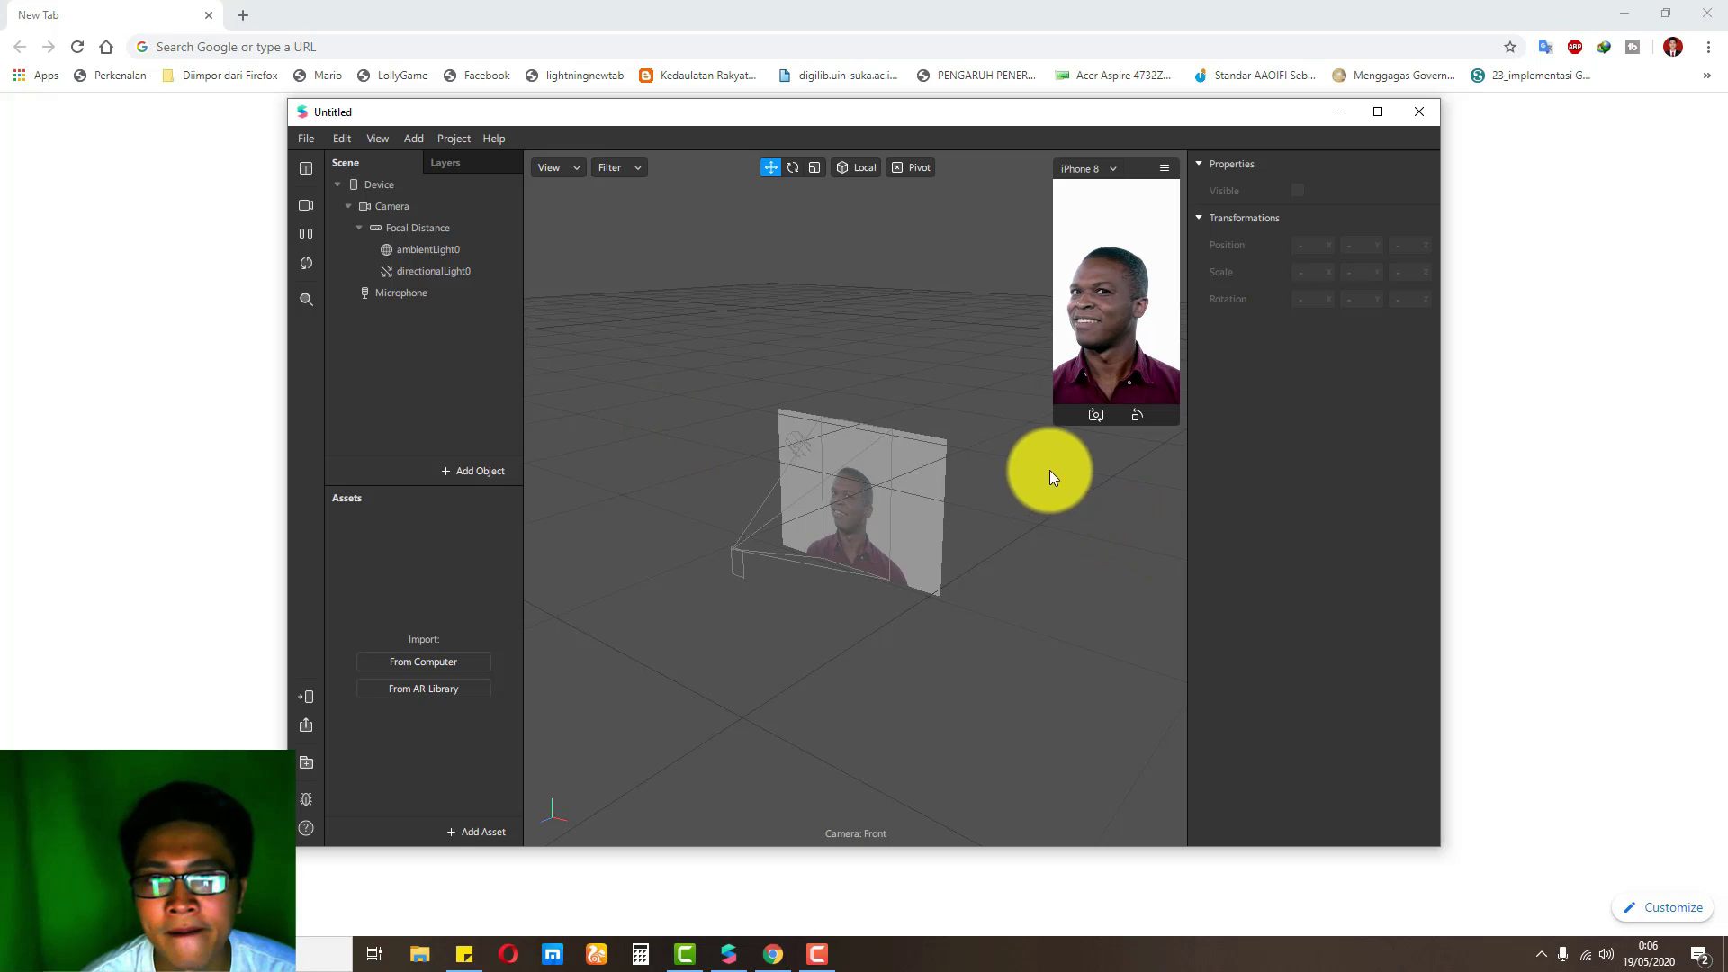
{"action": "left_click_drag", "start_coordinate": [1055, 415], "coordinate": [910, 564]}
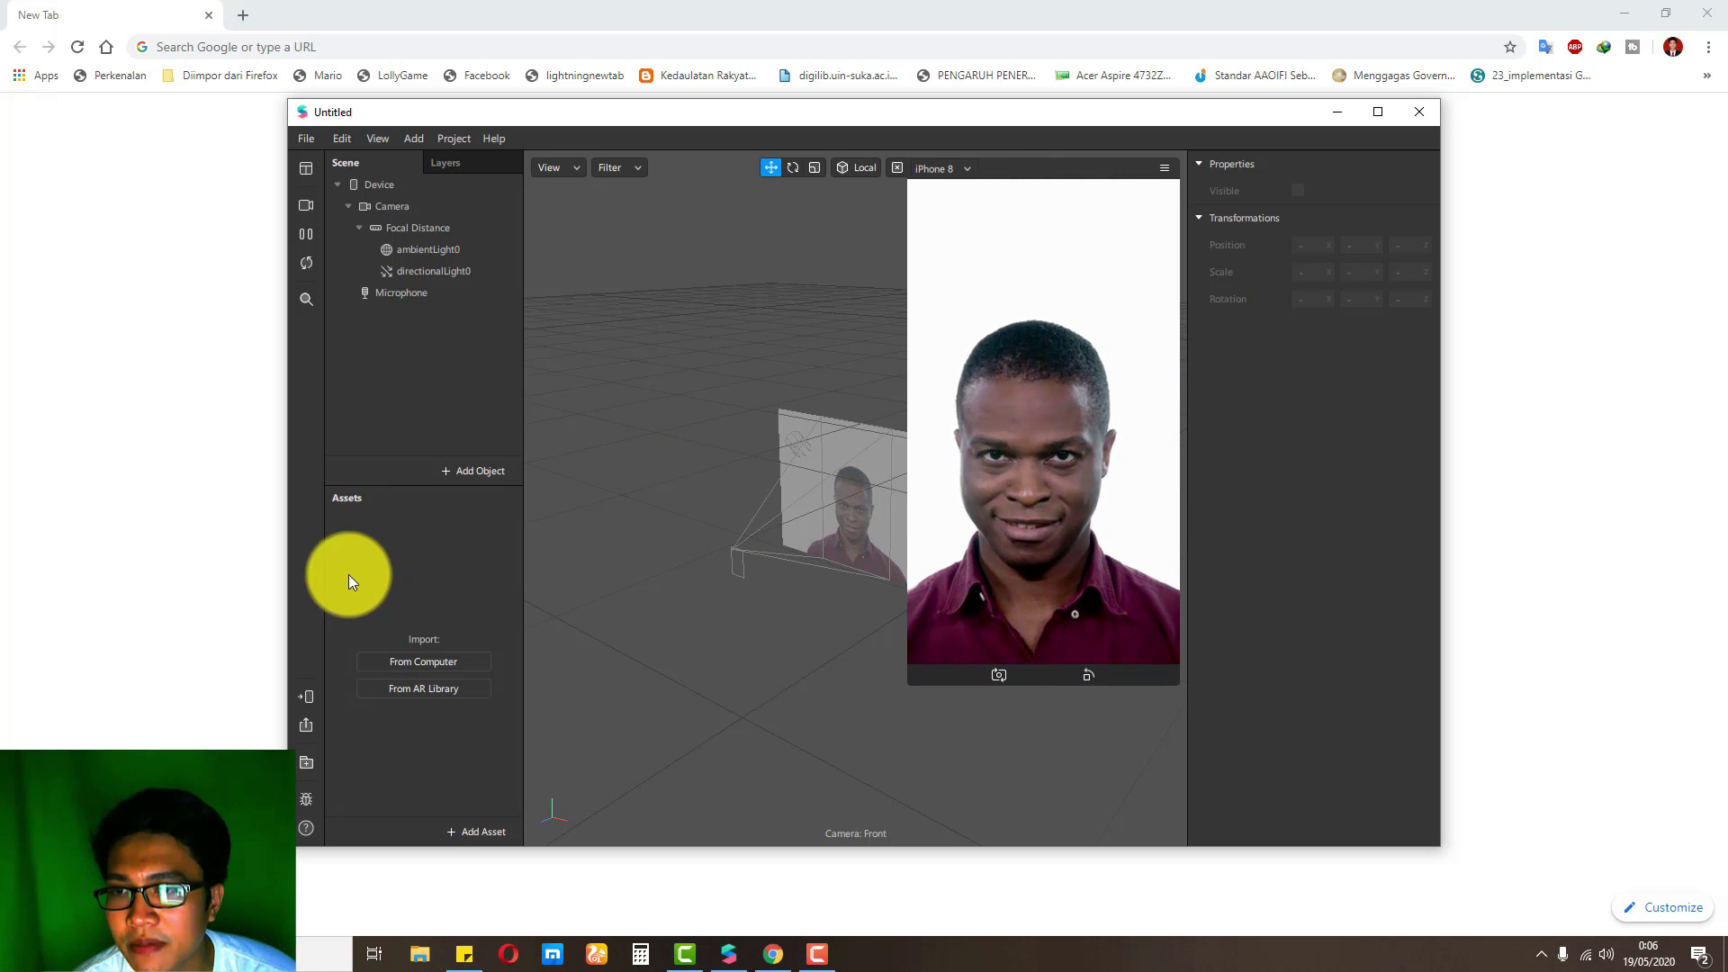
- Import the Voice Effect patch asset from the Audio collection of the AR Library, and close the library
{"action": "left_click", "coordinate": [304, 761]}
{"action": "left_click_drag", "start_coordinate": [721, 209], "coordinate": [791, 174]}
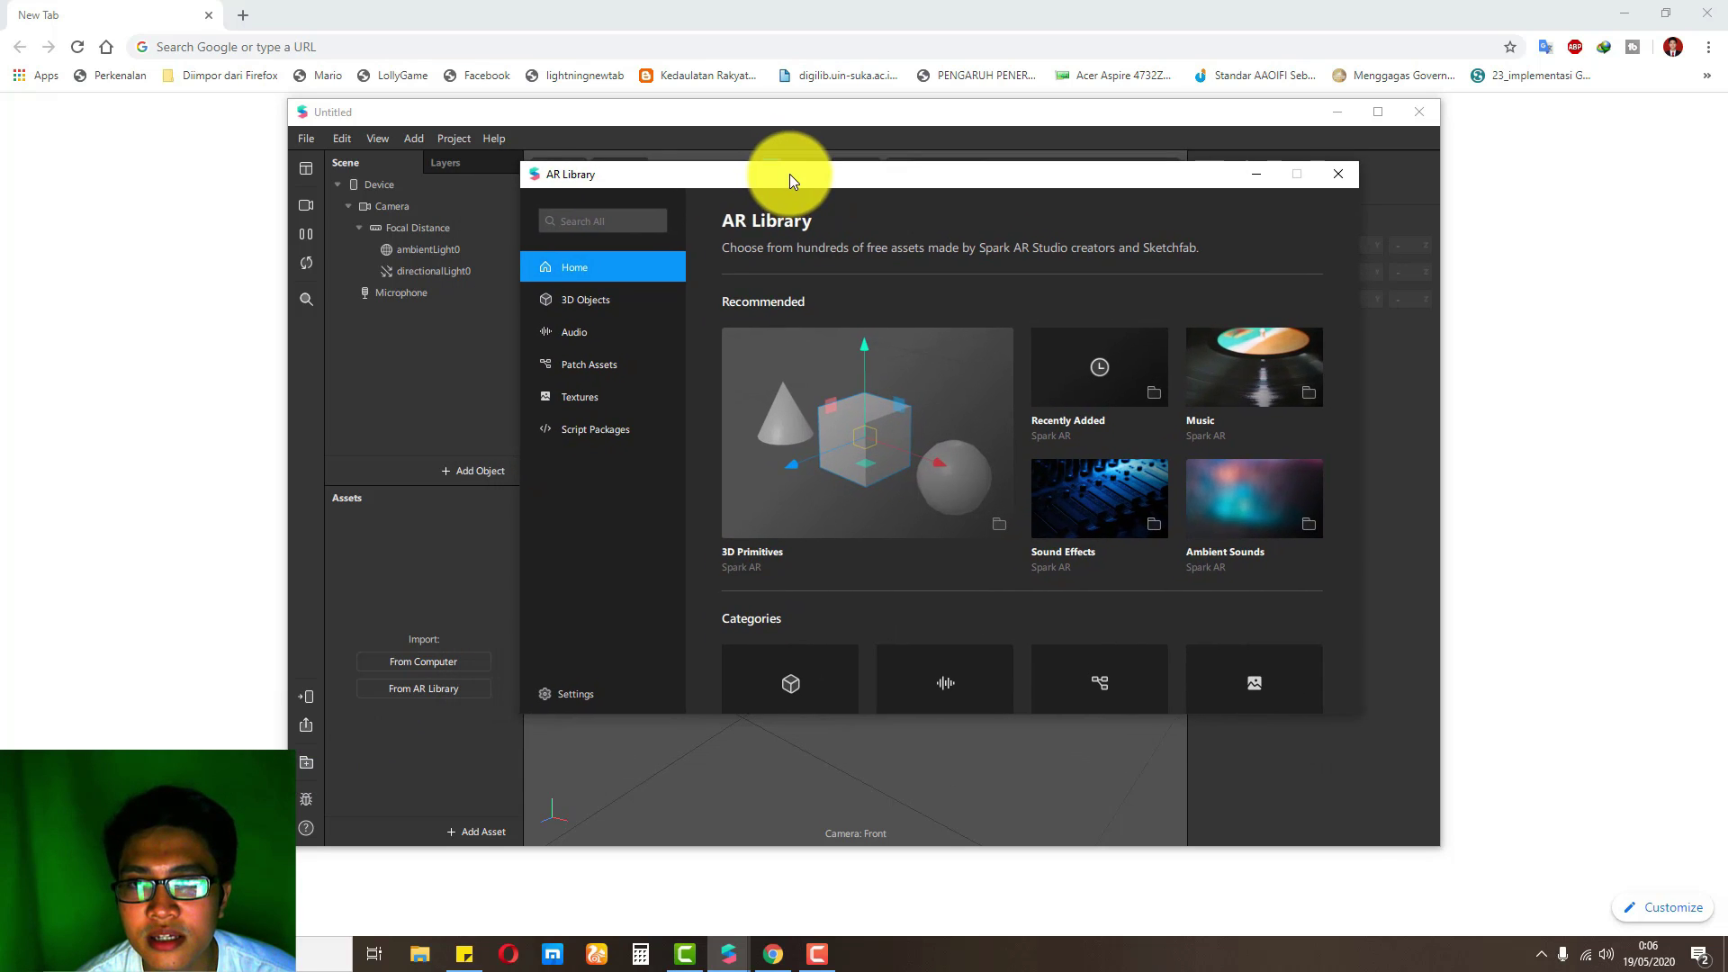
{"action": "left_click", "coordinate": [585, 365]}
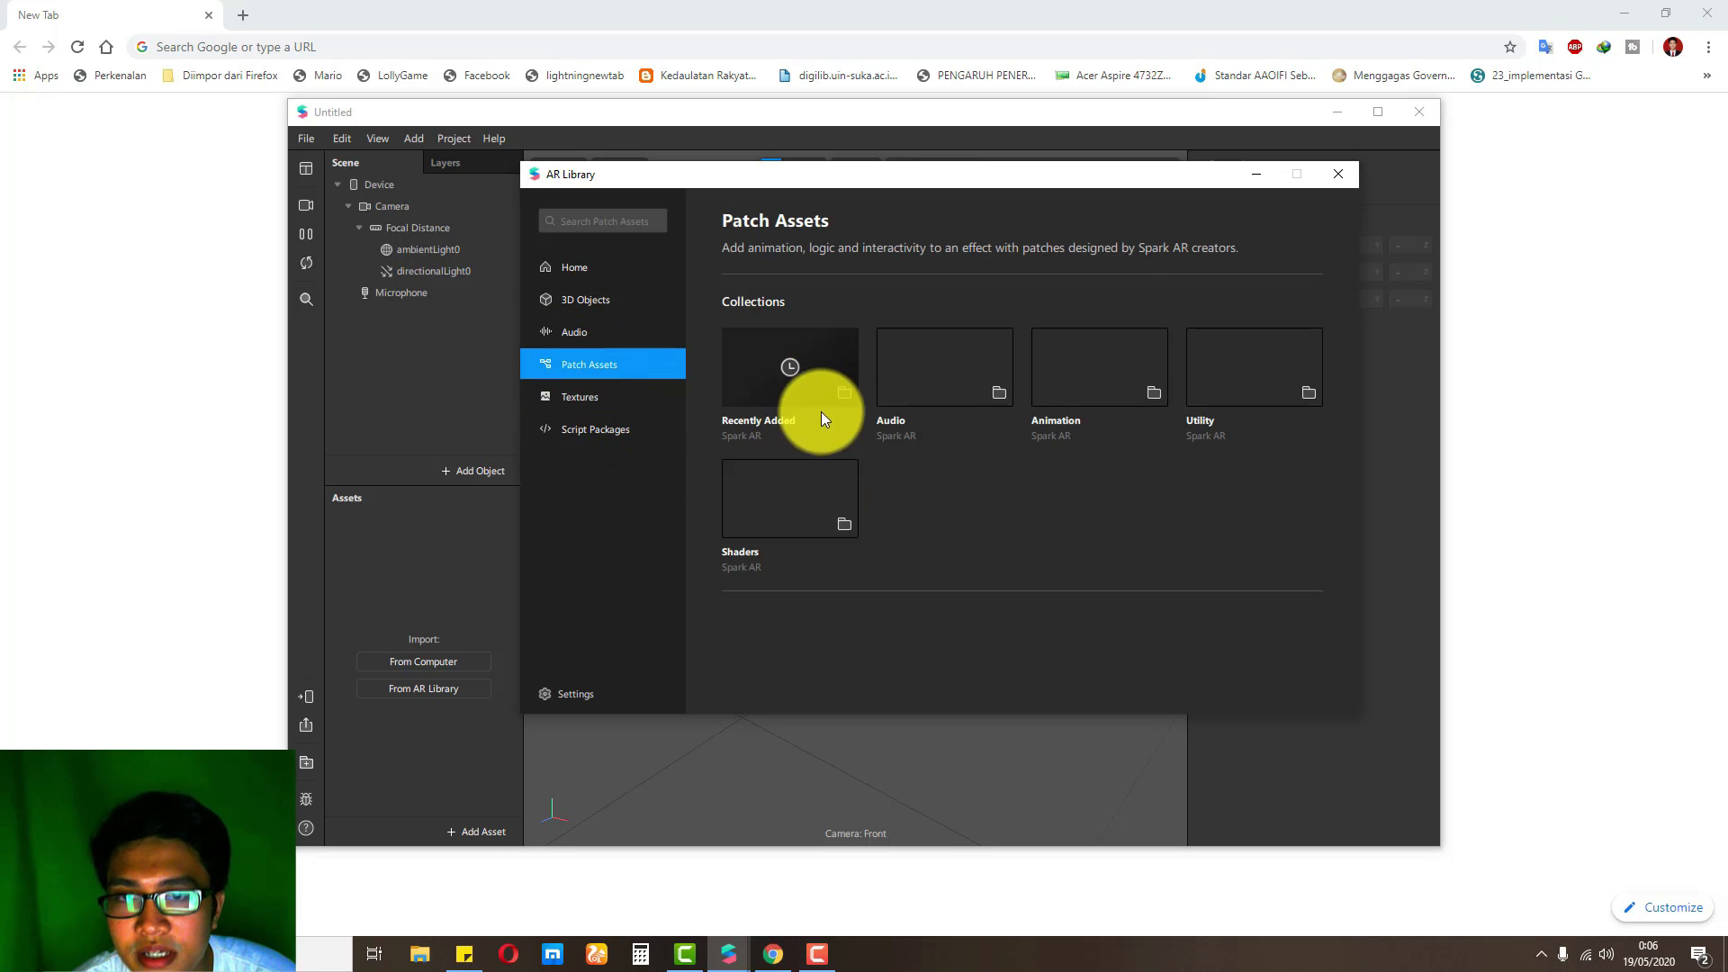
{"action": "left_click", "coordinate": [921, 376]}
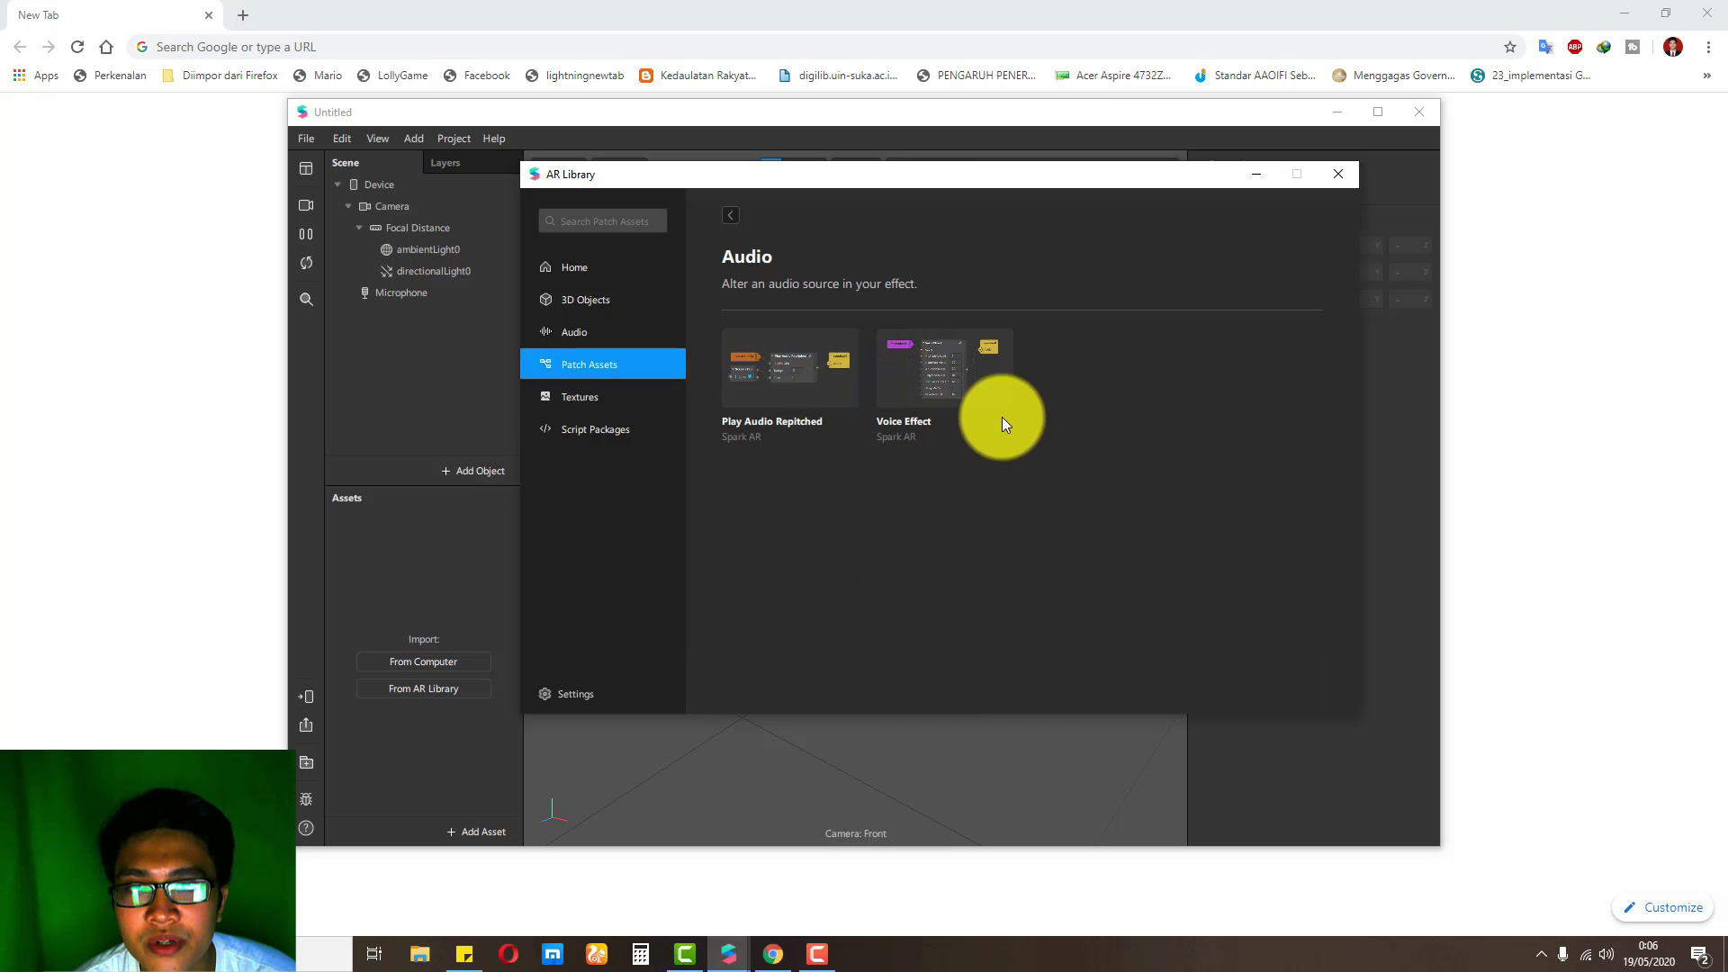
{"action": "left_click", "coordinate": [954, 378]}
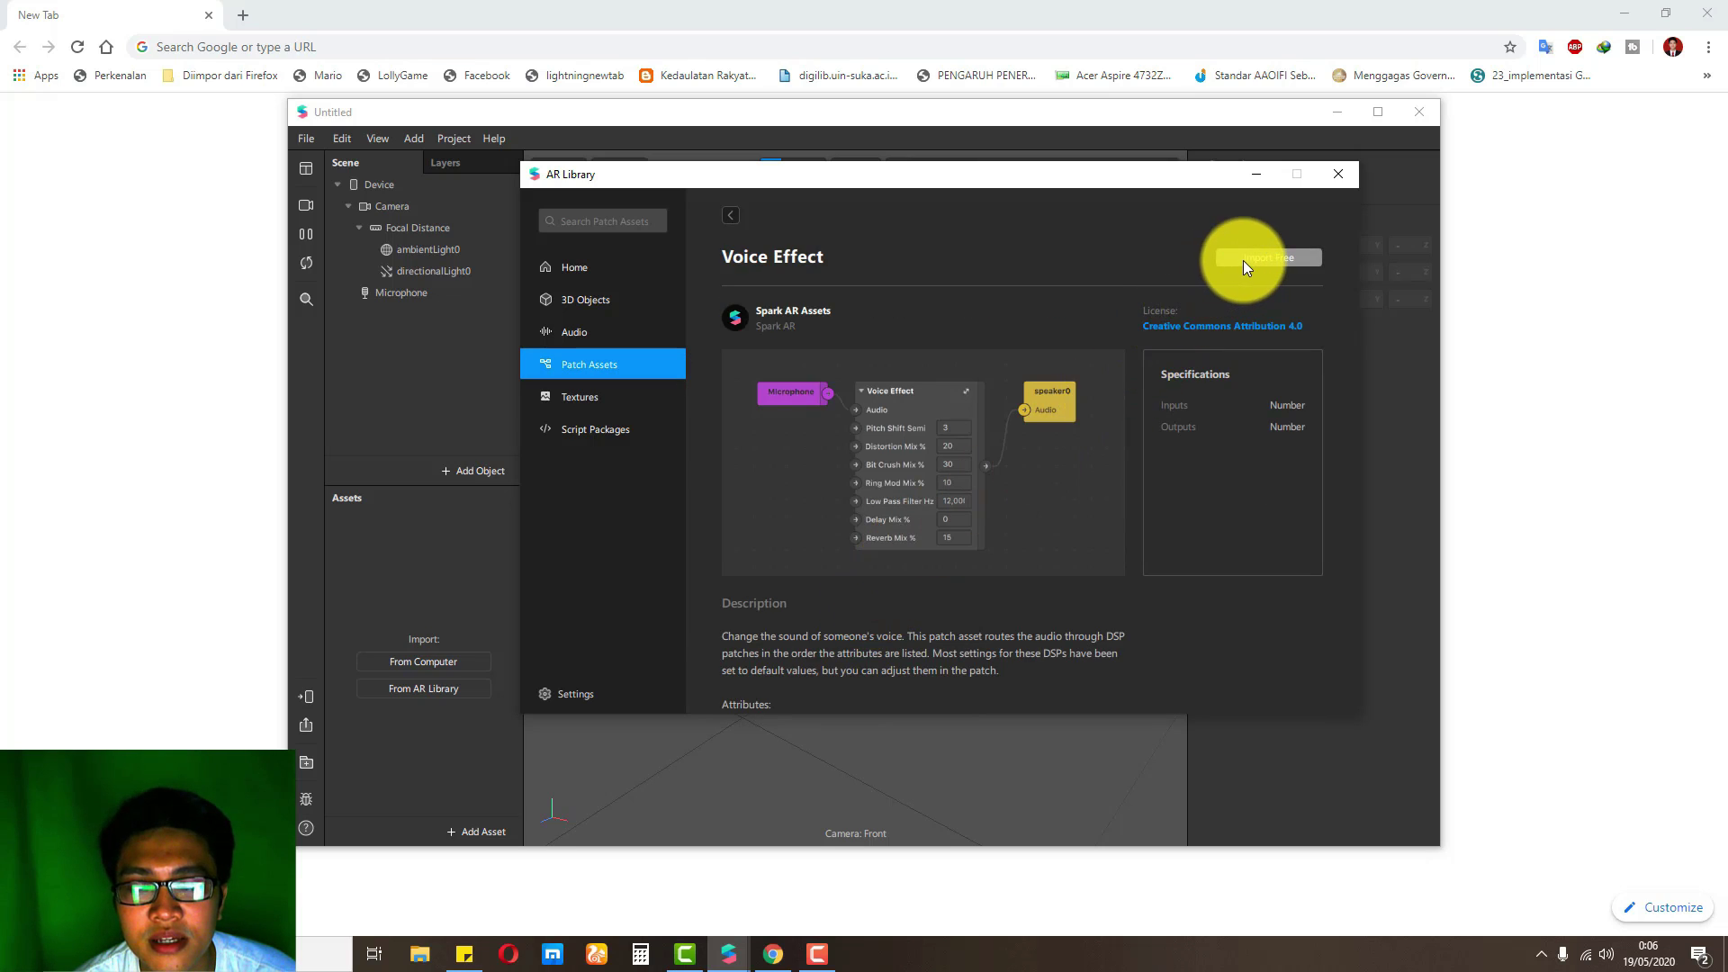
{"action": "left_click", "coordinate": [1228, 264]}
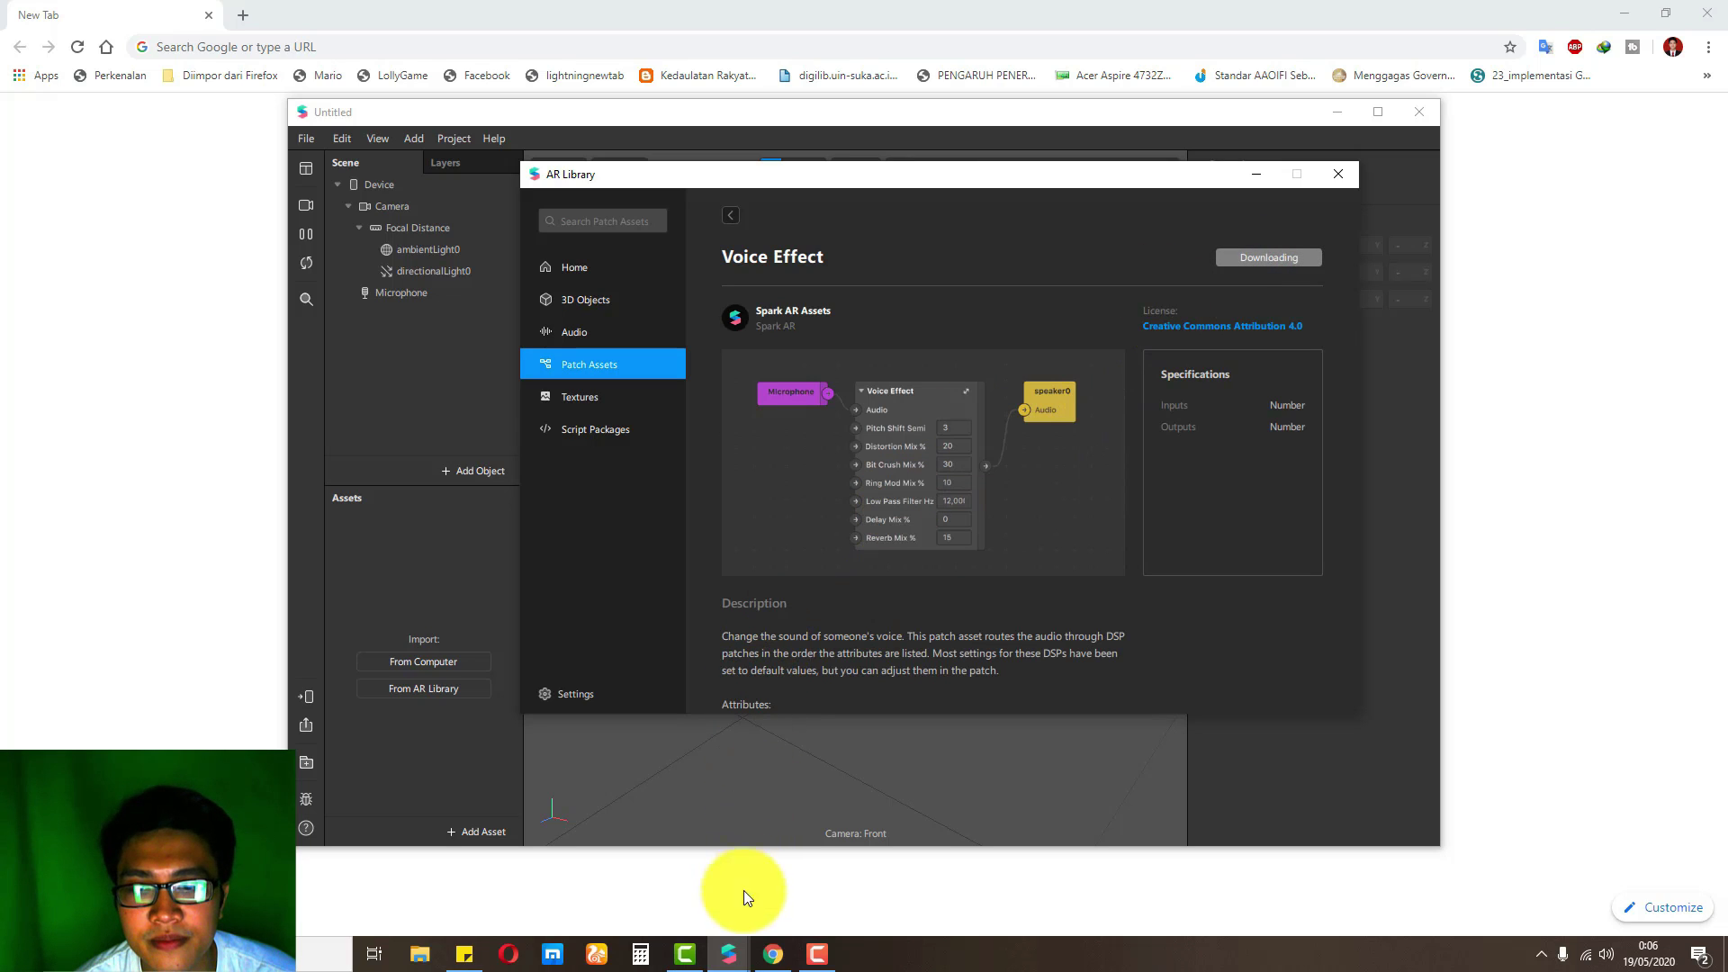
{"action": "left_click", "coordinate": [824, 954]}
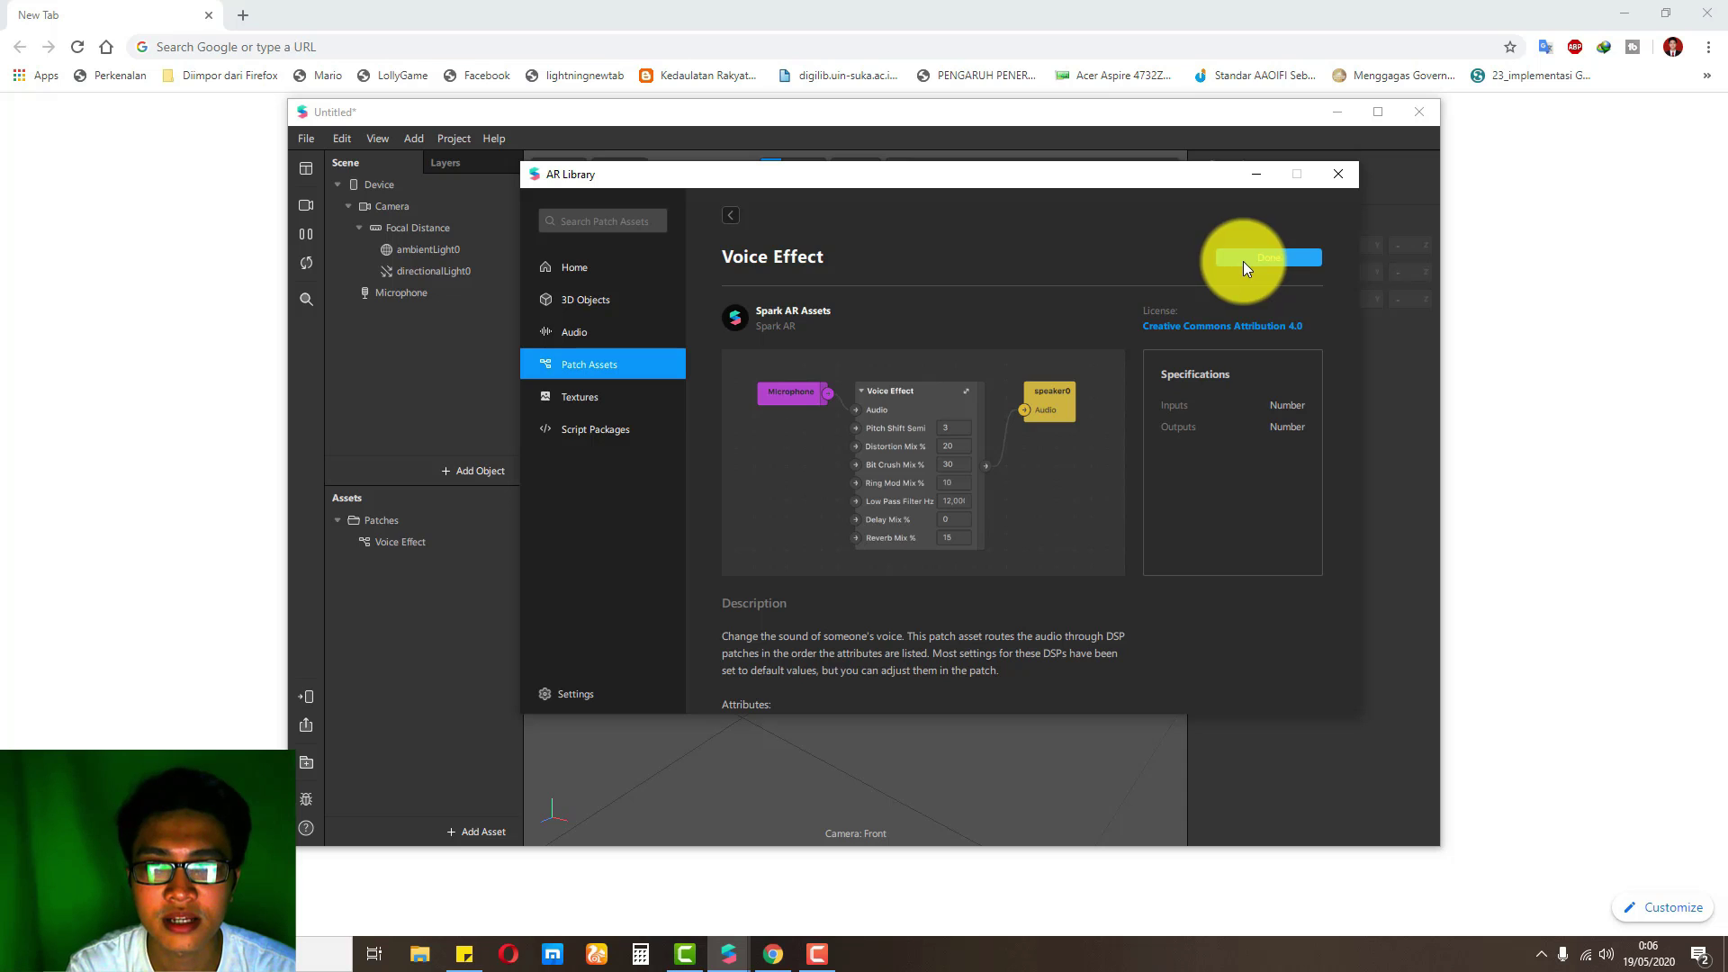
{"action": "left_click", "coordinate": [1338, 174]}
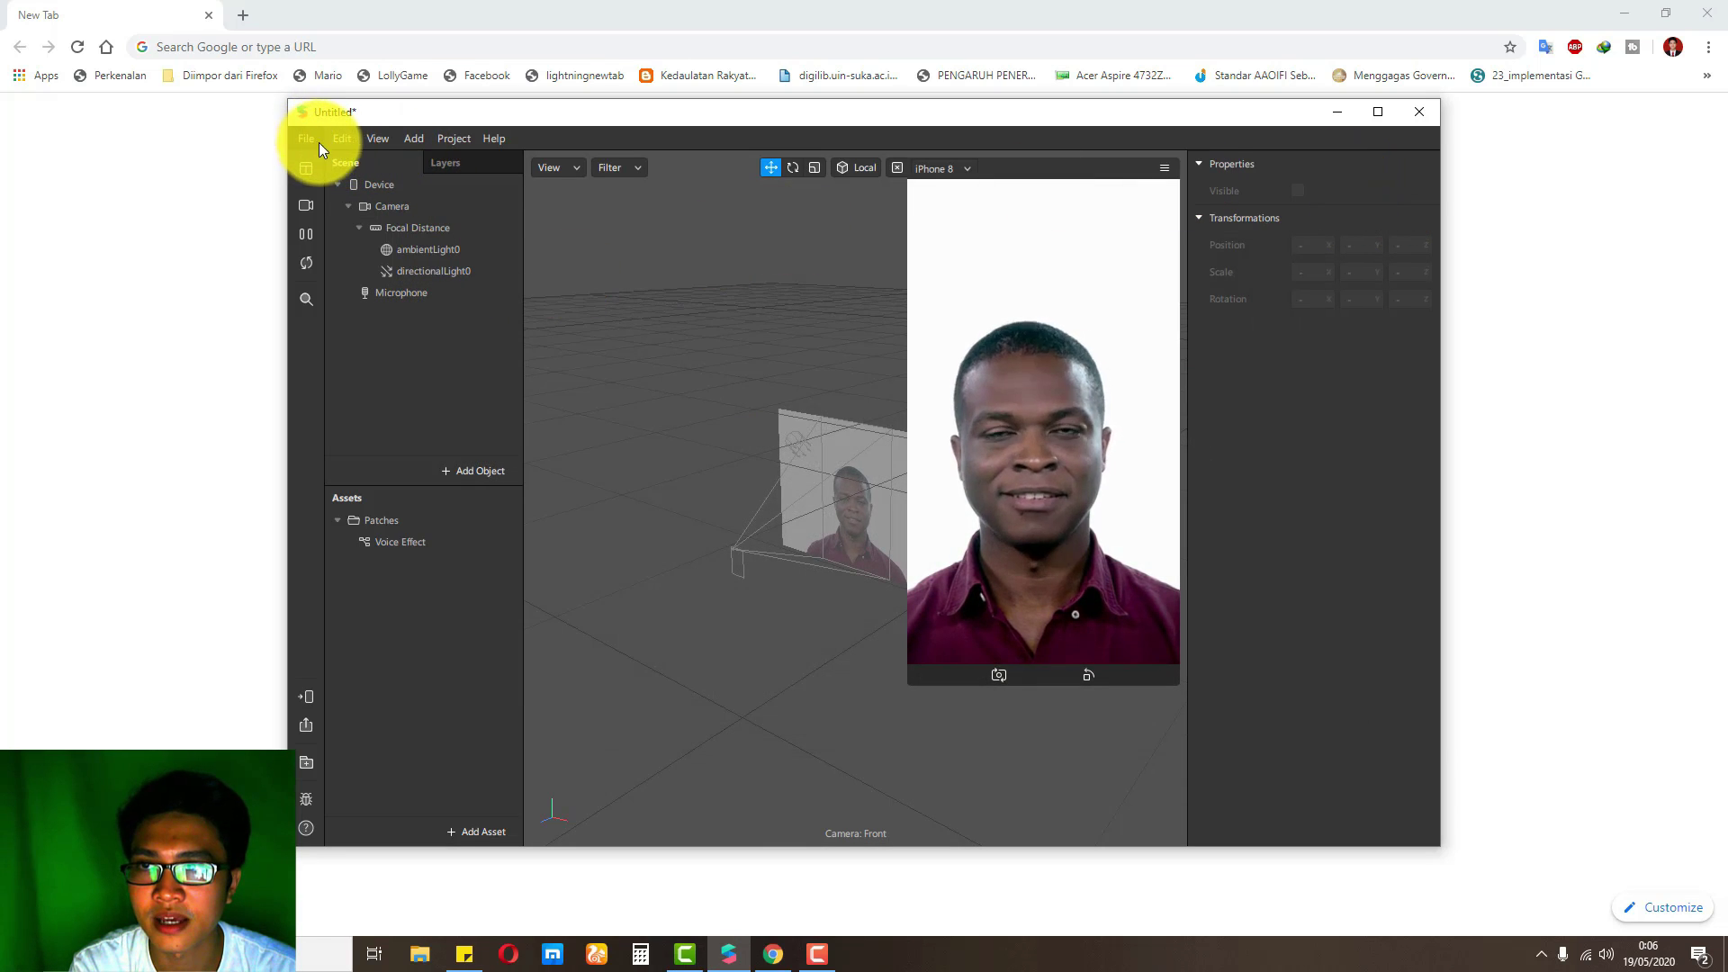
- Show the Patch Editor and add a Speaker object under the Microphone in the scene
{"action": "left_click", "coordinate": [378, 141]}
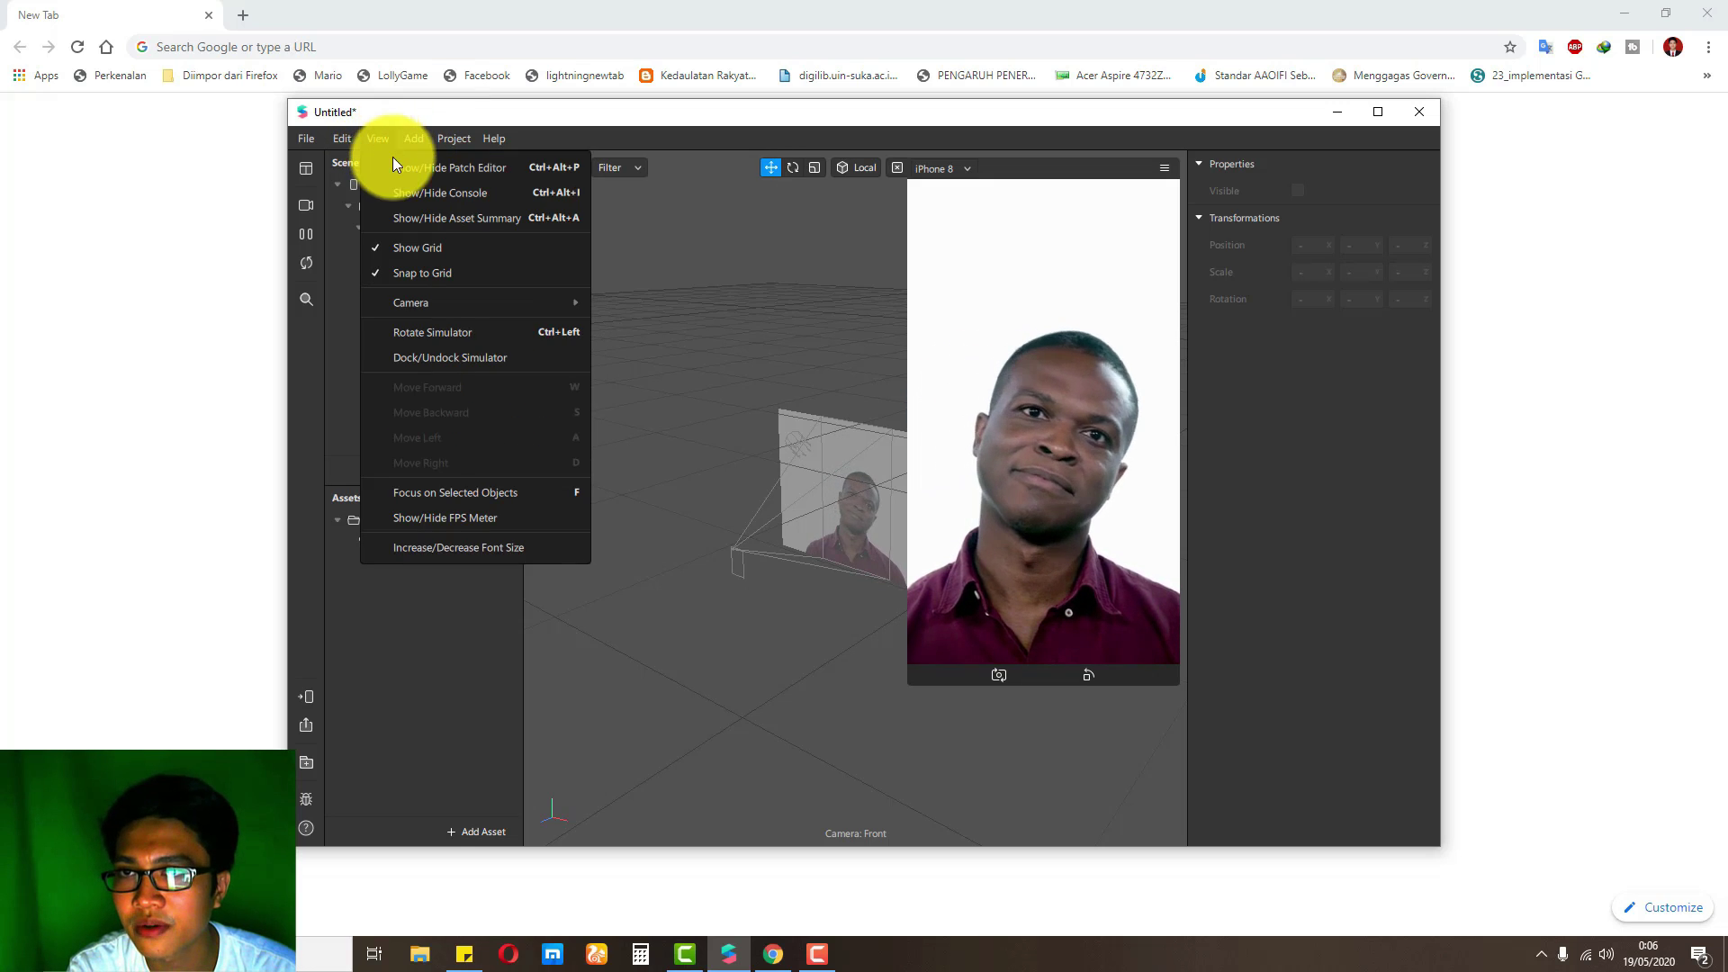
{"action": "left_click", "coordinate": [398, 167]}
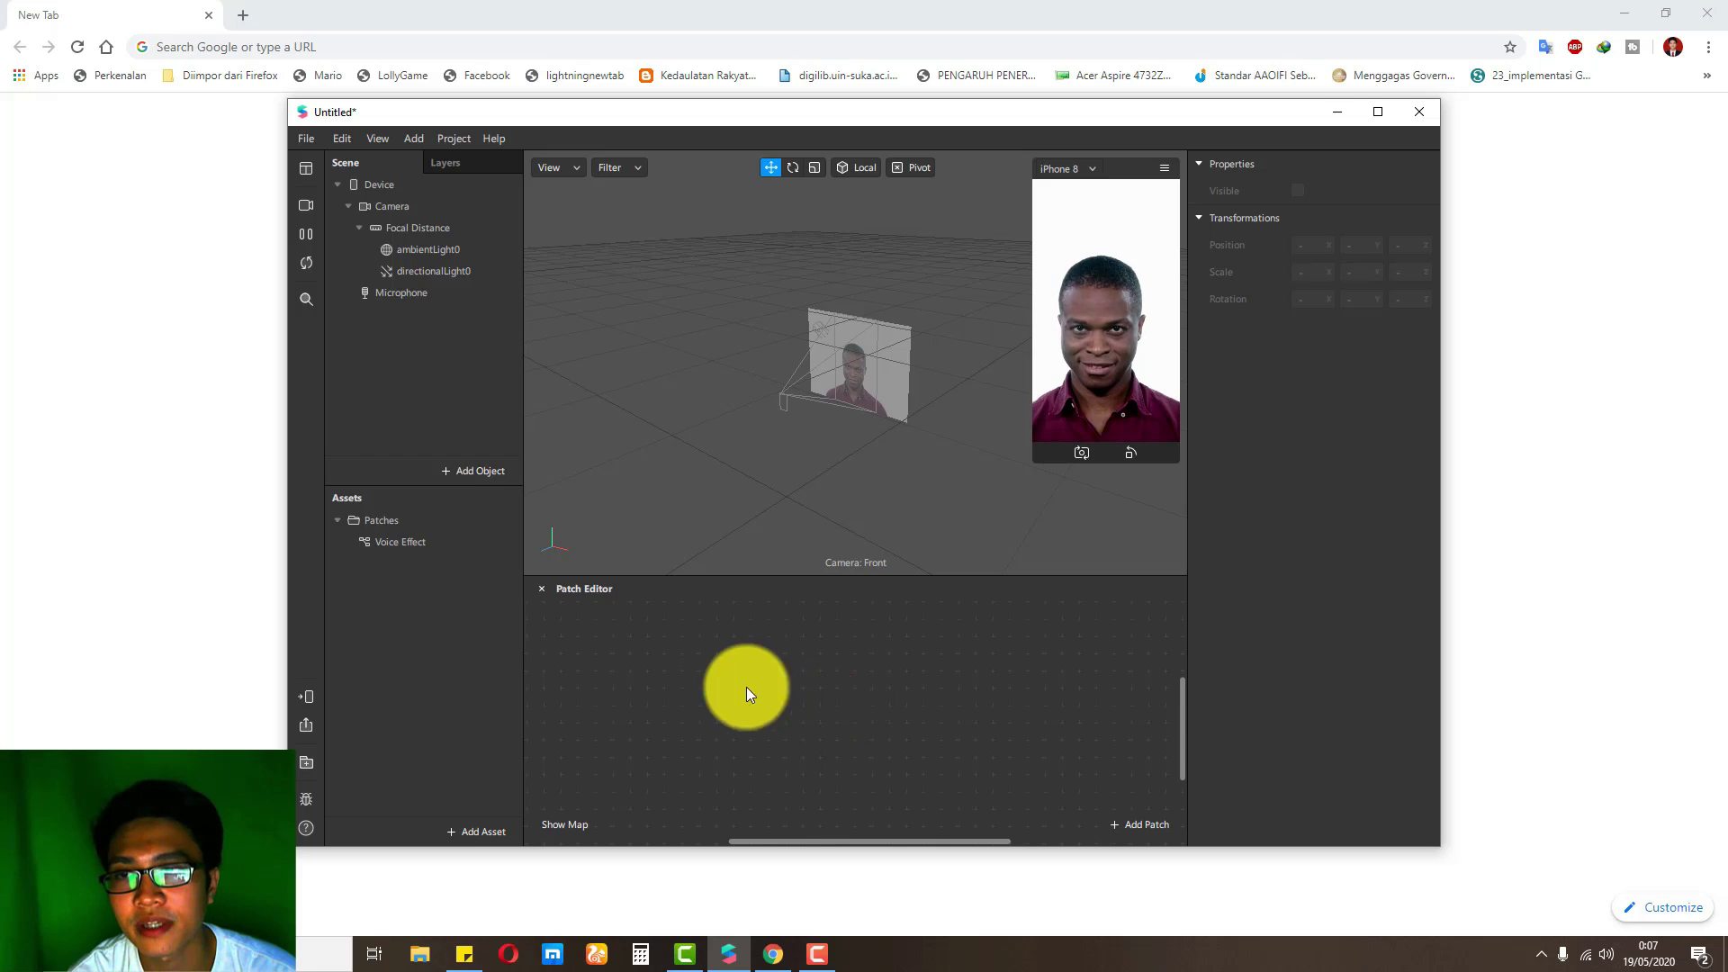
{"action": "left_click", "coordinate": [414, 294]}
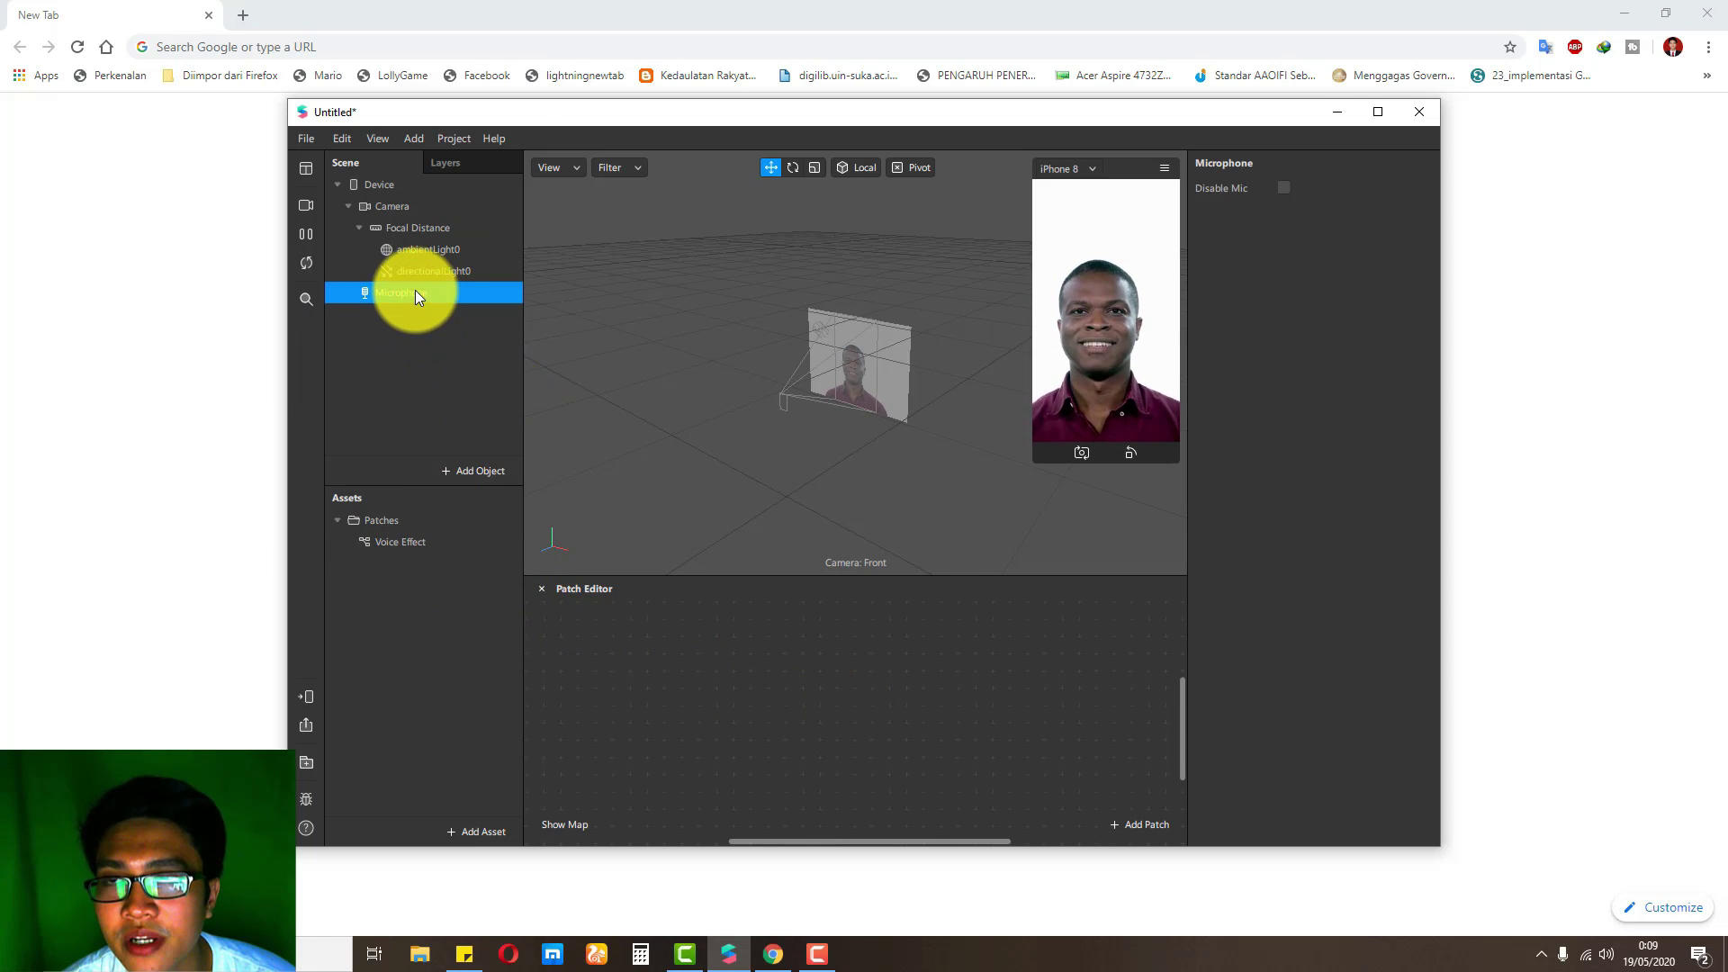
{"action": "left_click_drag", "start_coordinate": [510, 111], "coordinate": [563, 133]}
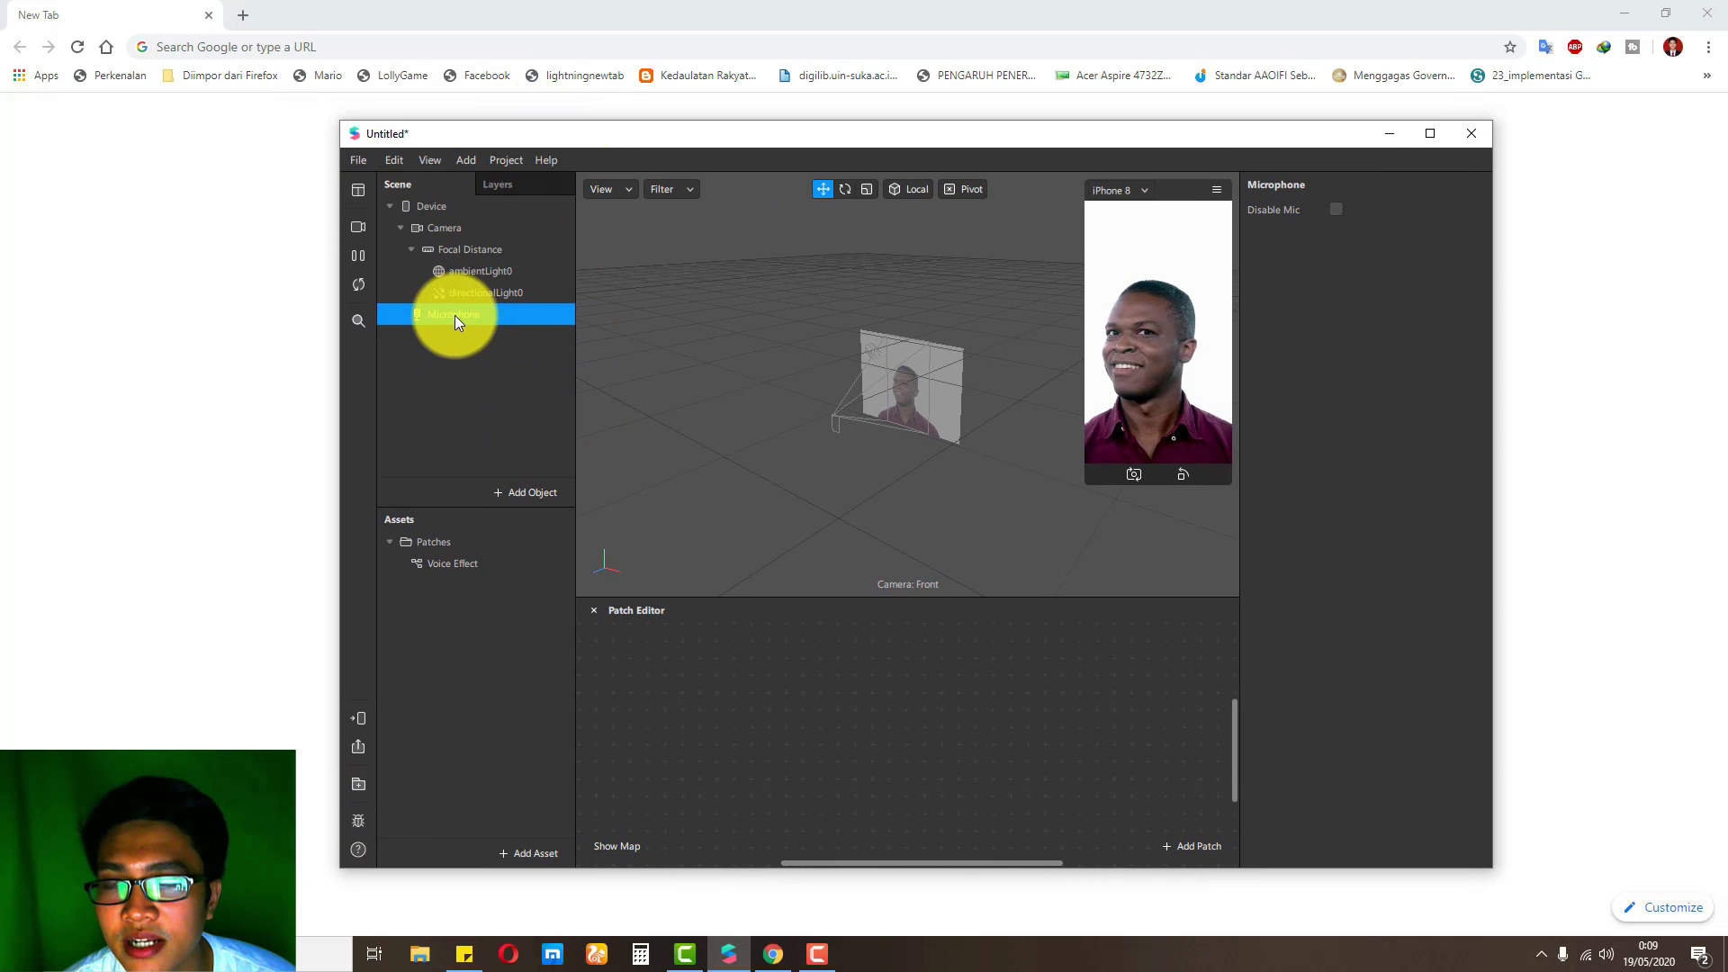
{"action": "right_click", "coordinate": [454, 315]}
{"action": "mouse_move", "coordinate": [594, 333]}
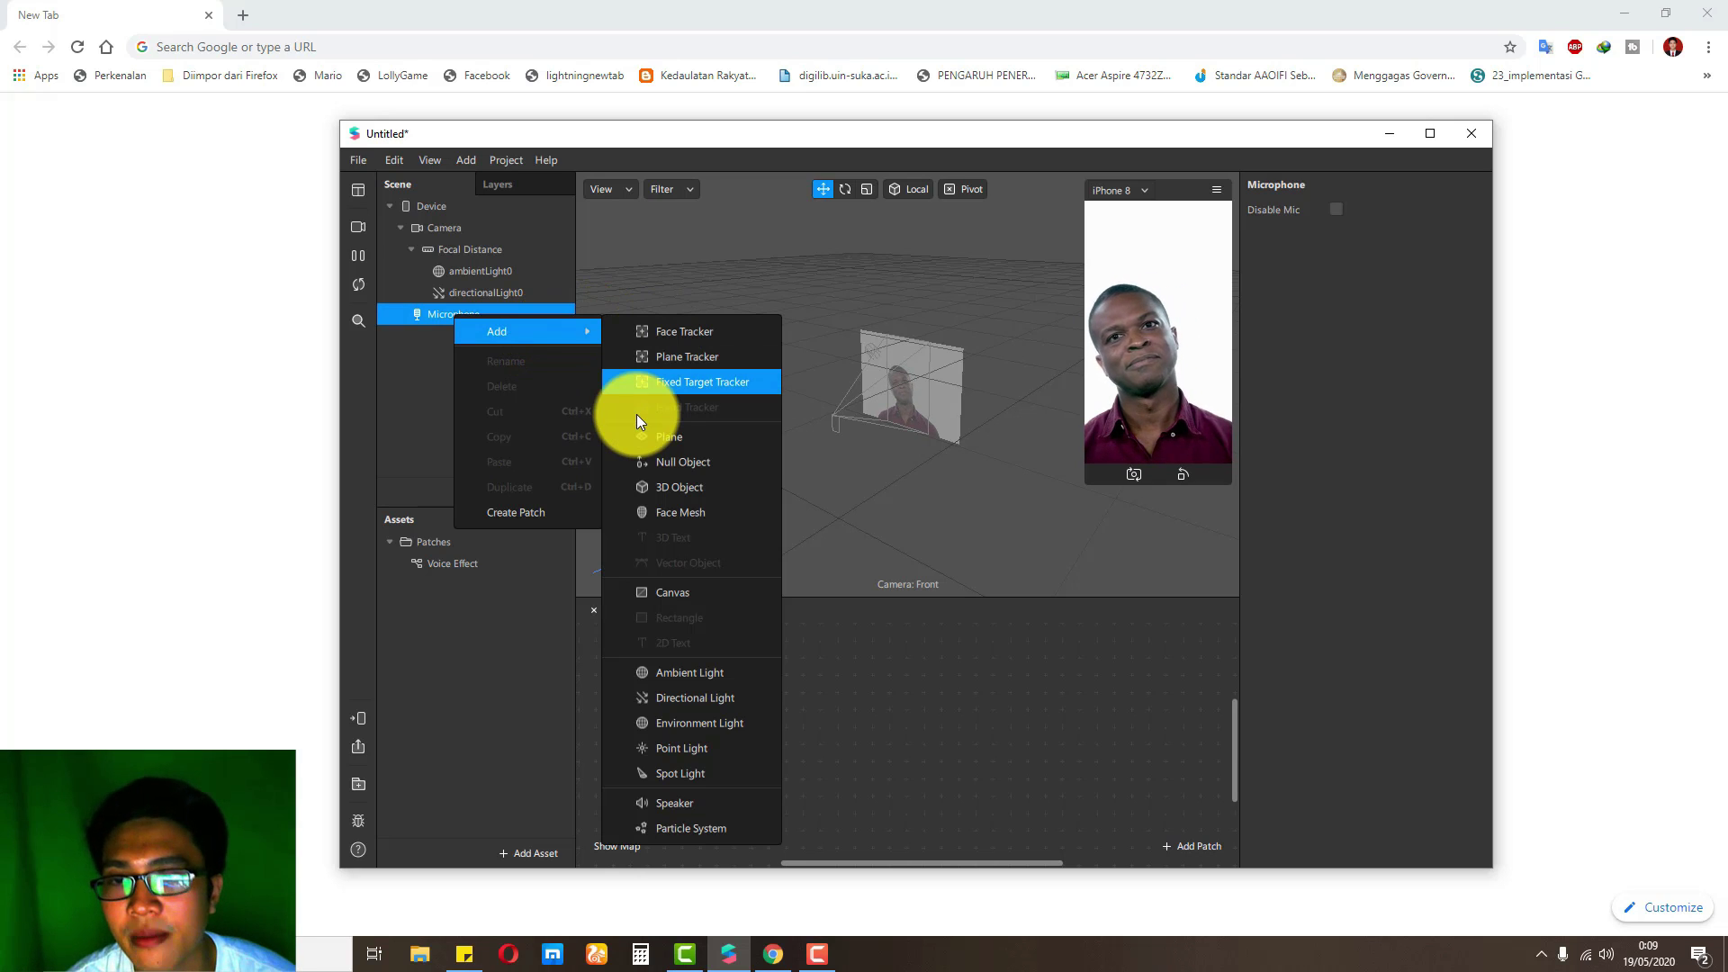
{"action": "left_click", "coordinate": [668, 806]}
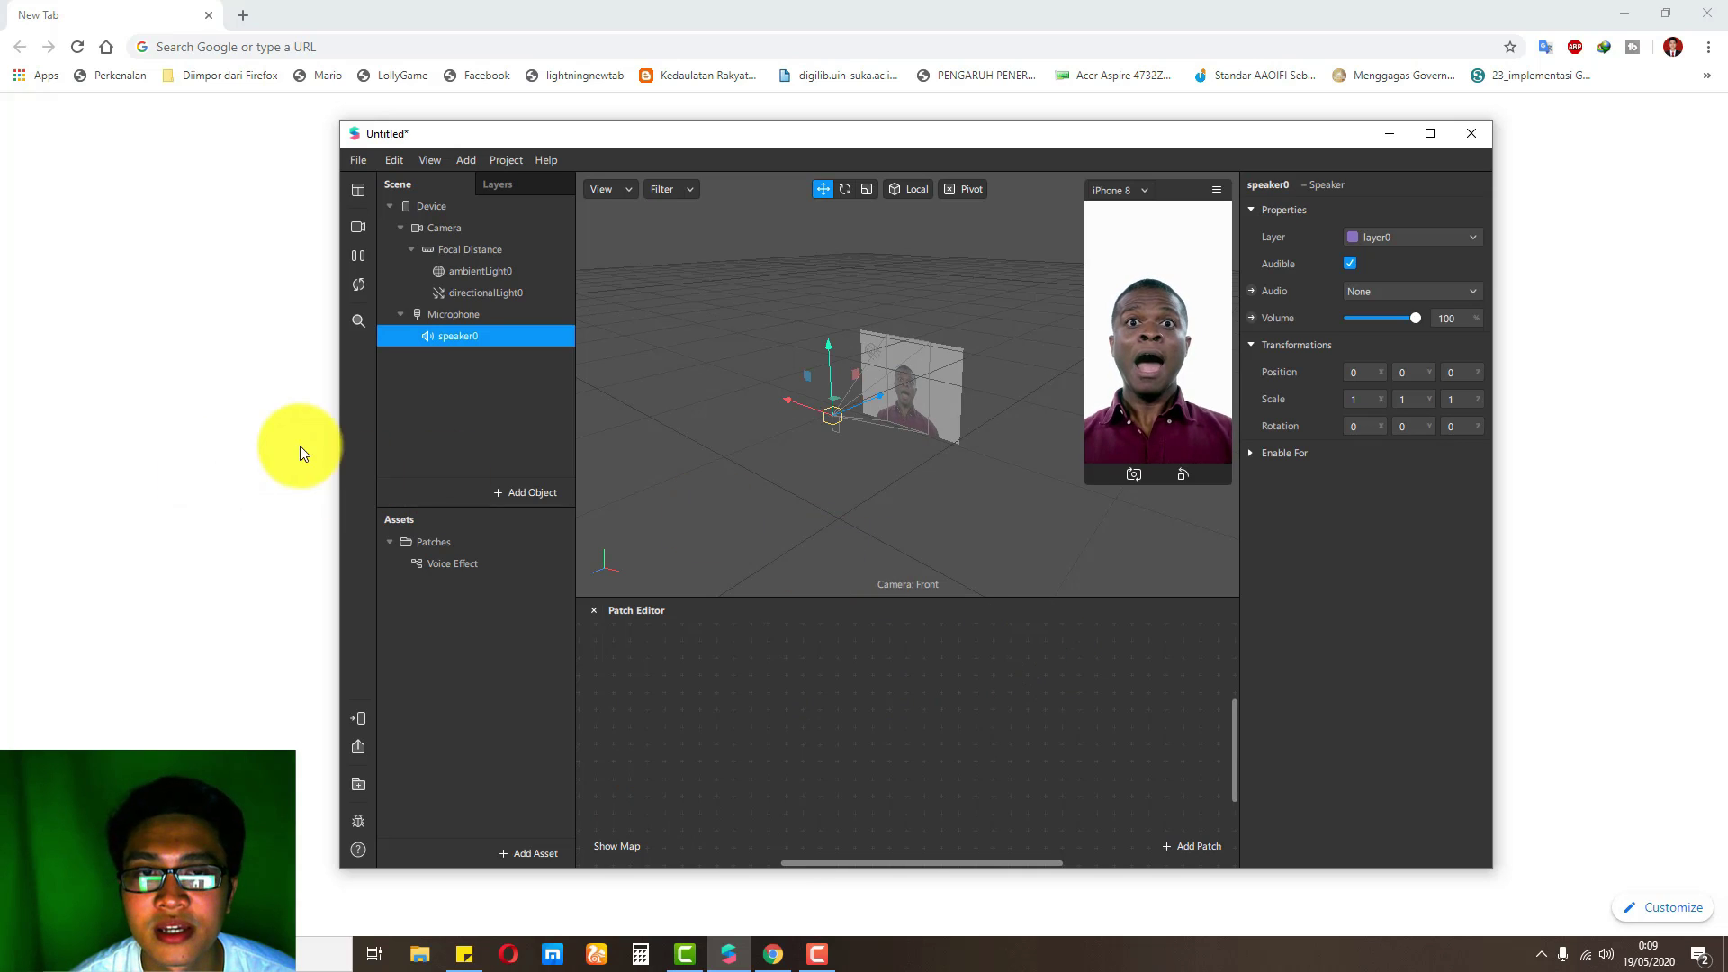
- Select the Microphone, then hide the Patch Editor and show it again
{"action": "left_click", "coordinate": [483, 321]}
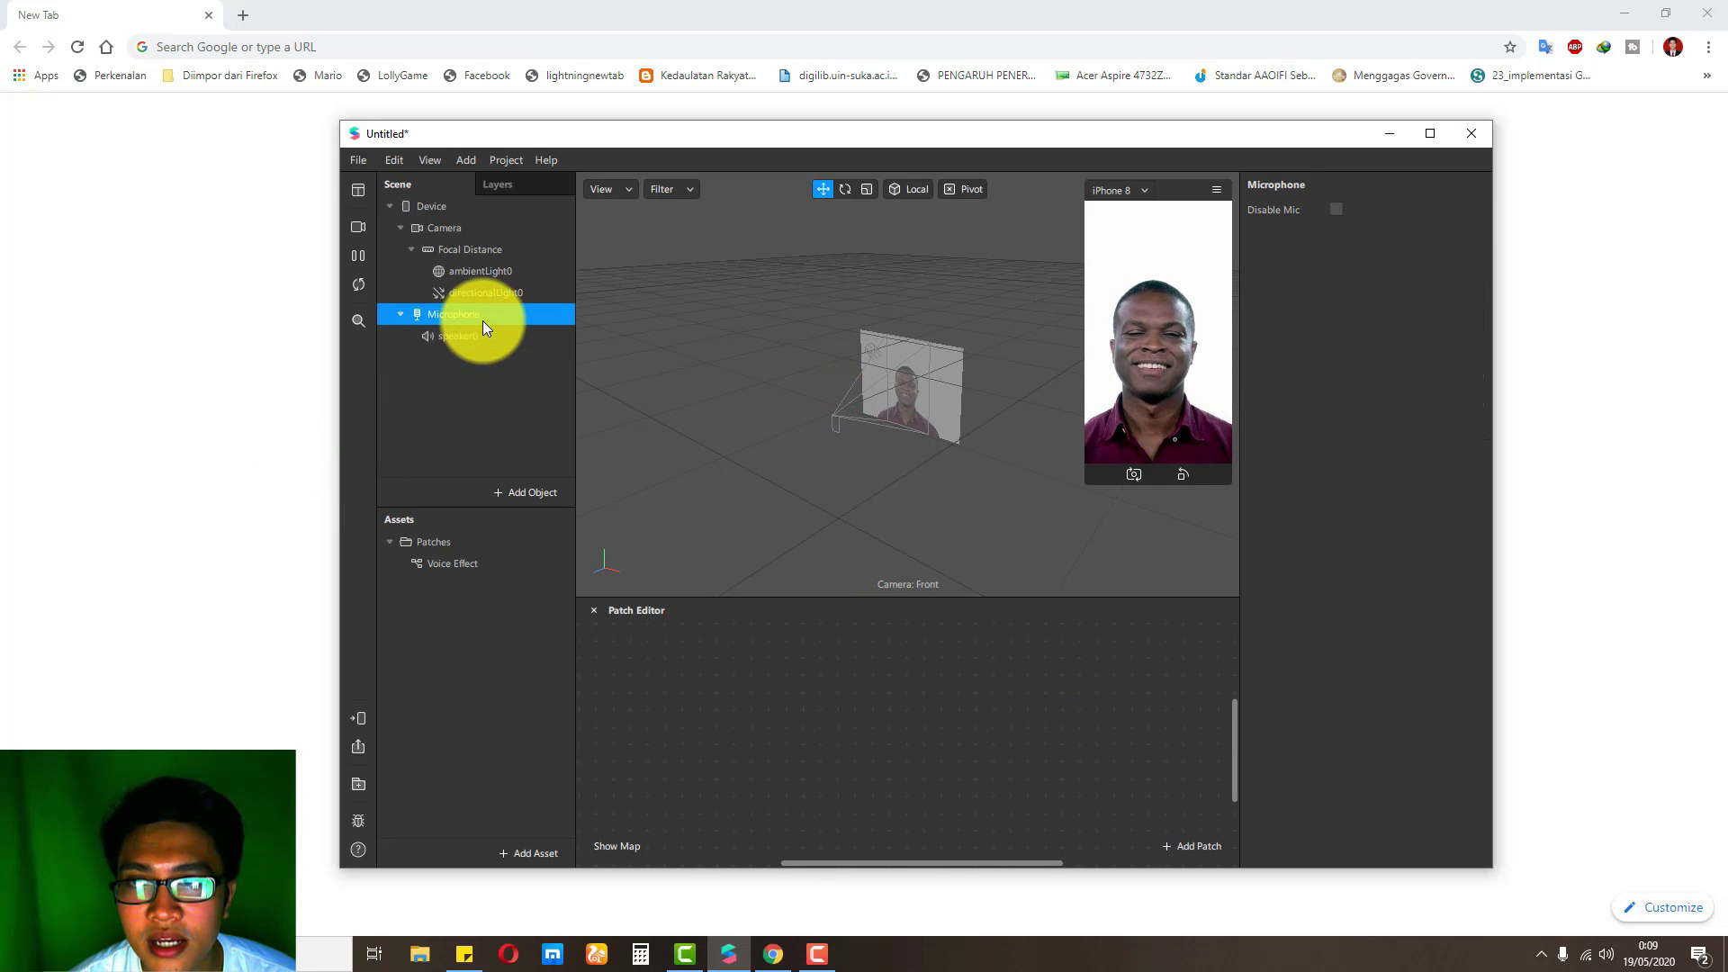
{"action": "left_click", "coordinate": [593, 610]}
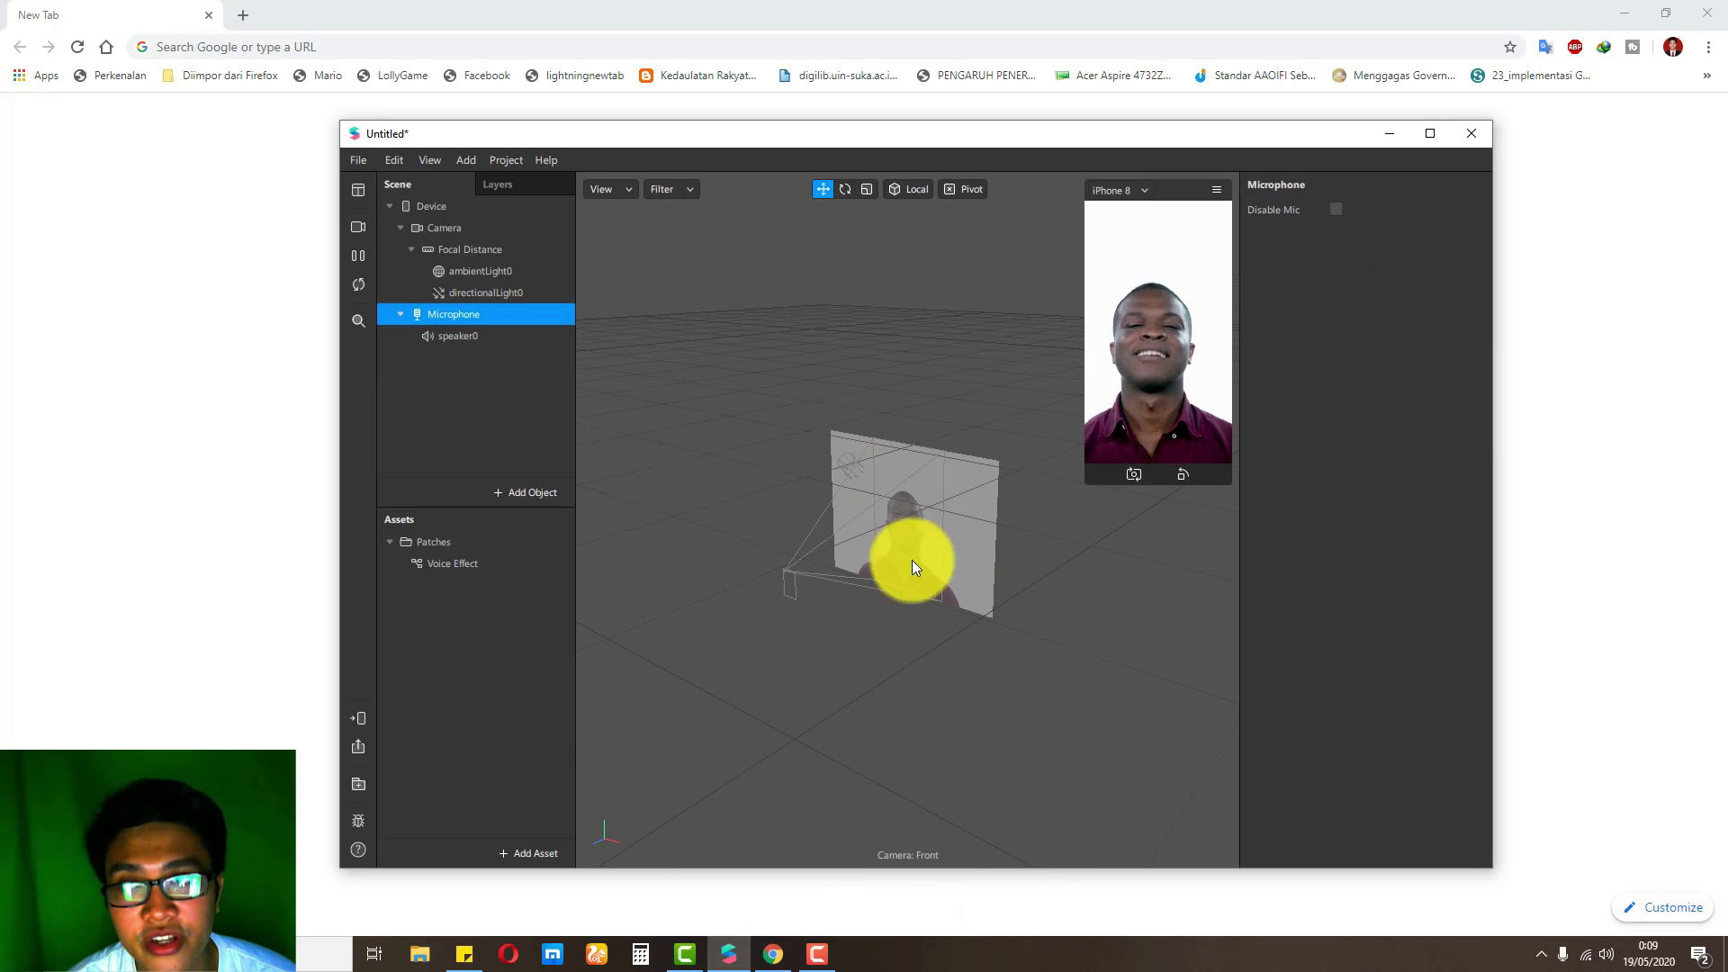
{"action": "left_click", "coordinate": [430, 155]}
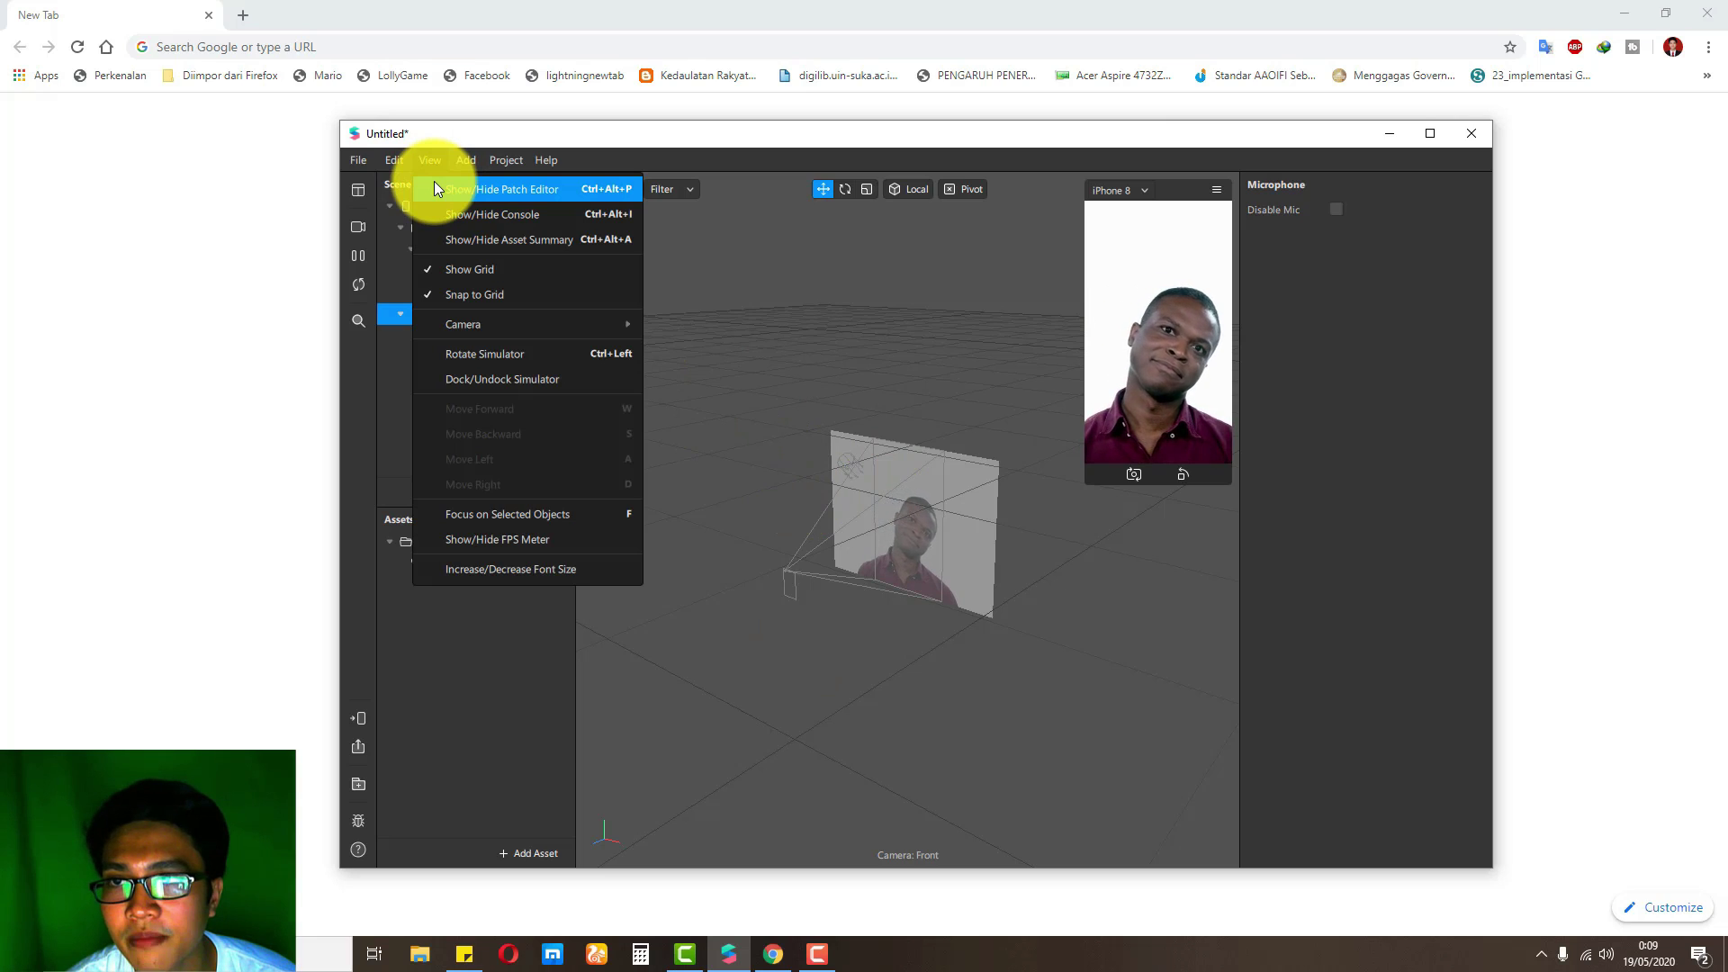
{"action": "left_click", "coordinate": [434, 185]}
- Add patches for the Microphone, the Voice Effect asset and the speaker's Audio property, arranging them in signal order without overlap
{"action": "left_click_drag", "start_coordinate": [445, 310], "coordinate": [689, 725]}
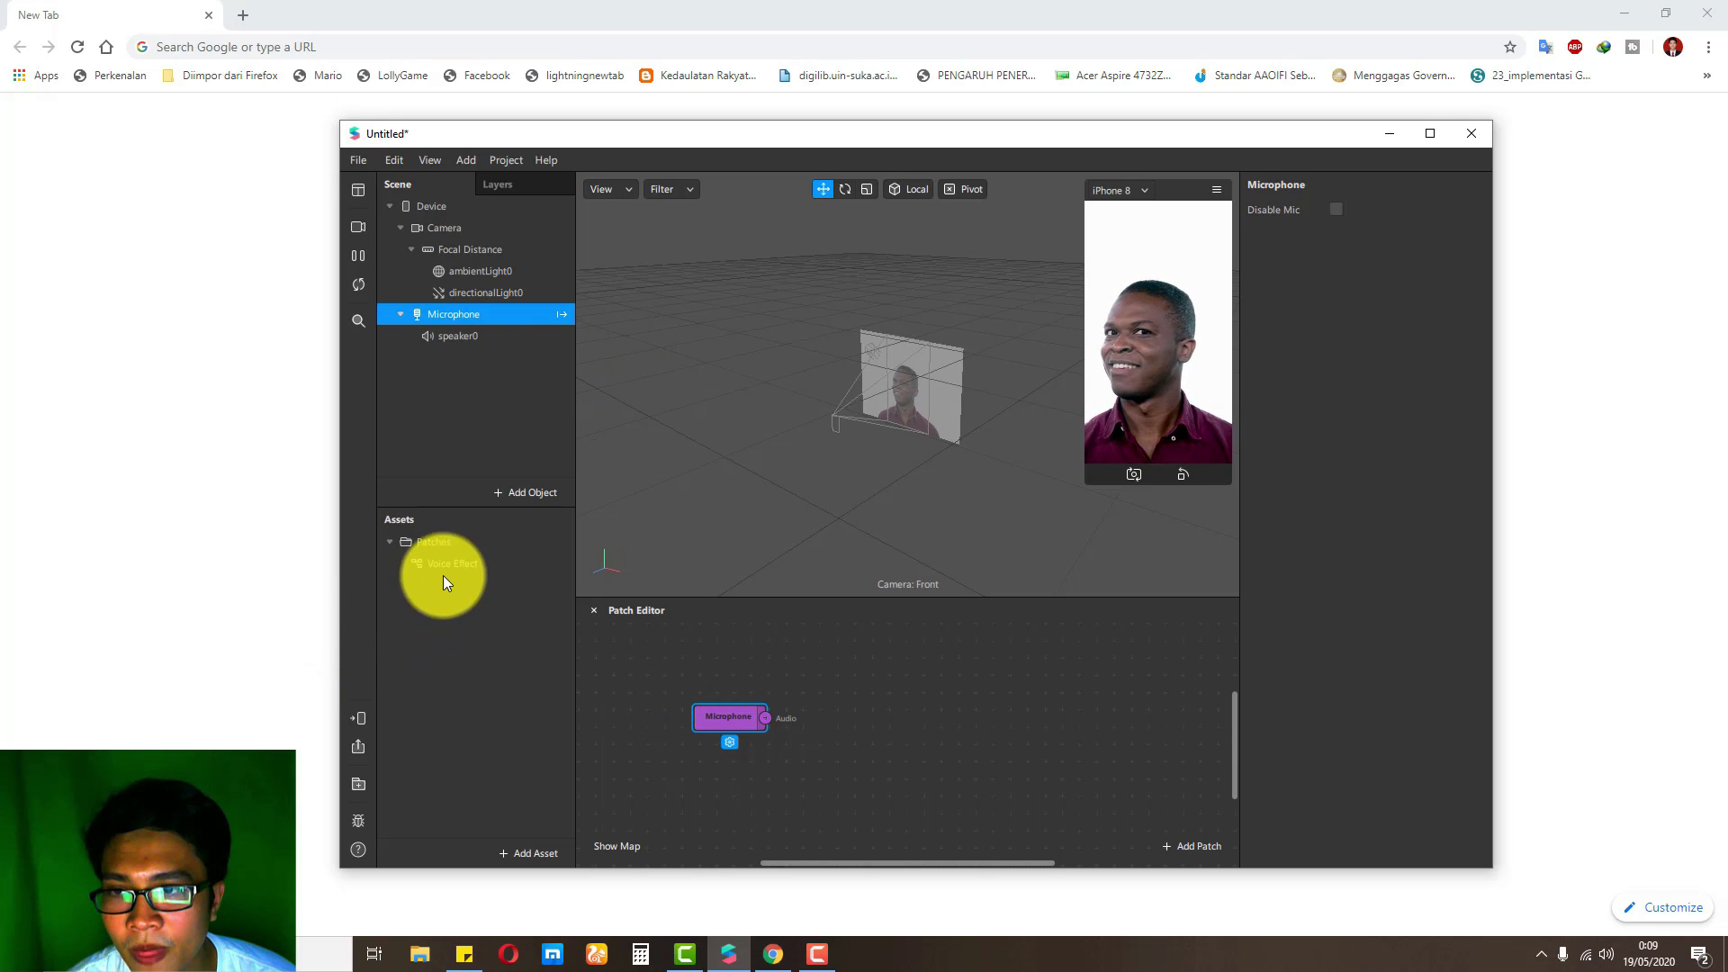
{"action": "left_click_drag", "start_coordinate": [451, 567], "coordinate": [927, 655]}
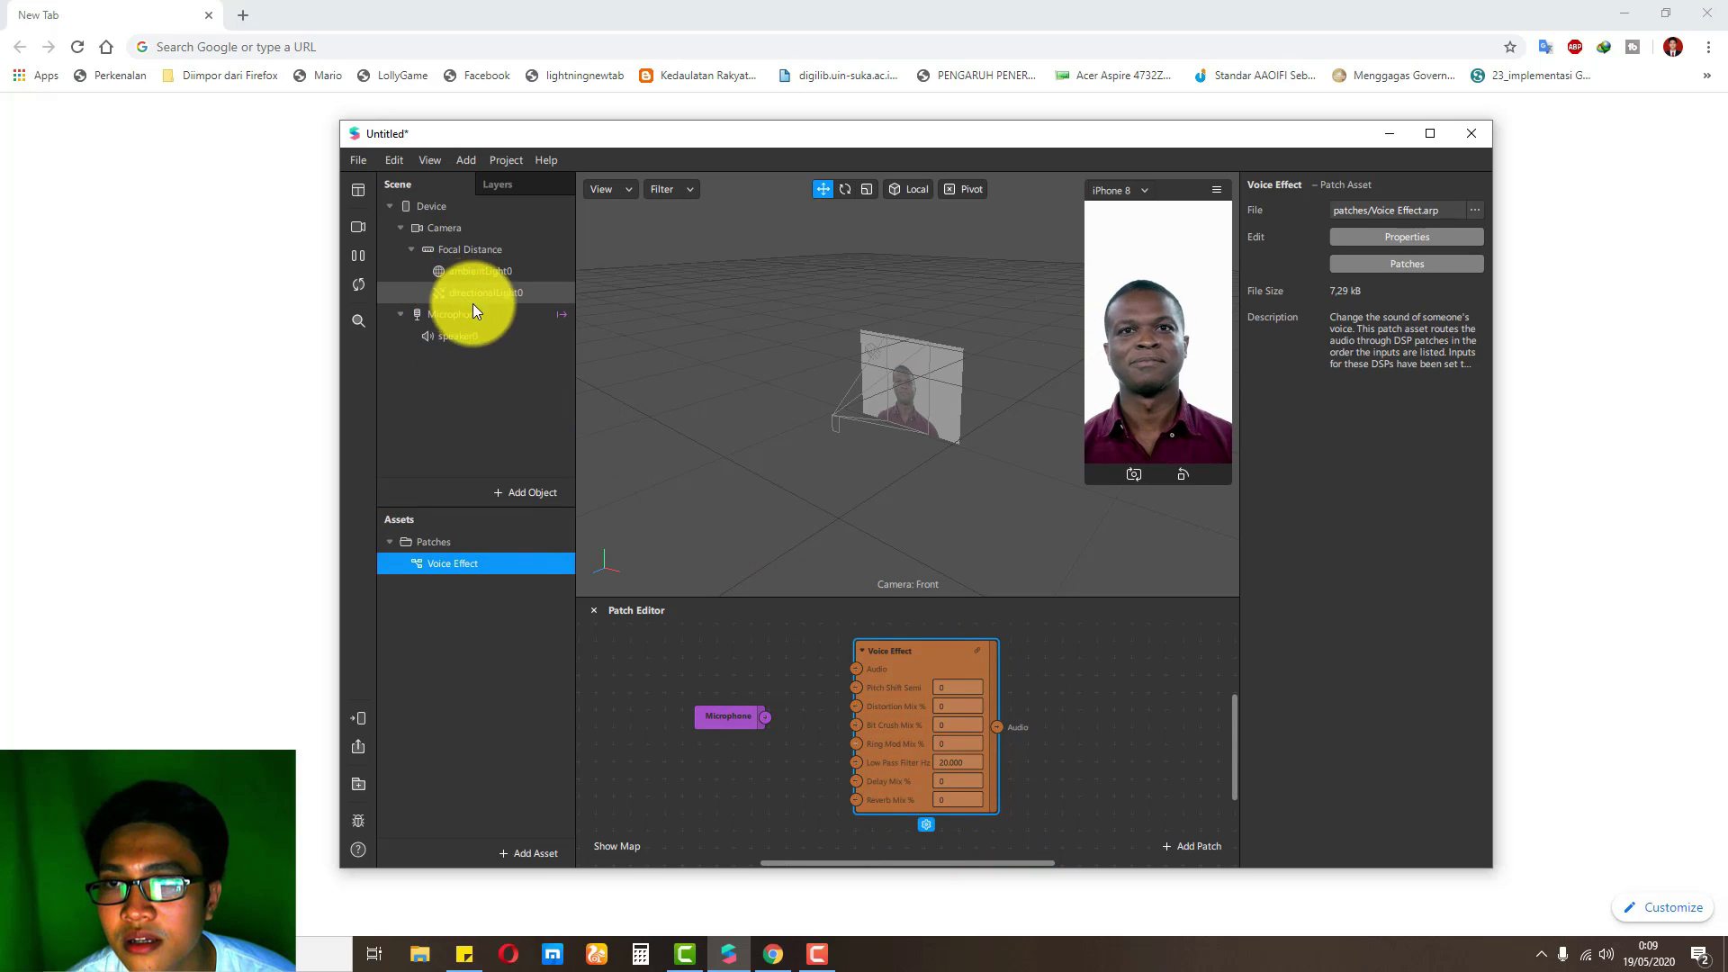
{"action": "left_click_drag", "start_coordinate": [468, 331], "coordinate": [1144, 711]}
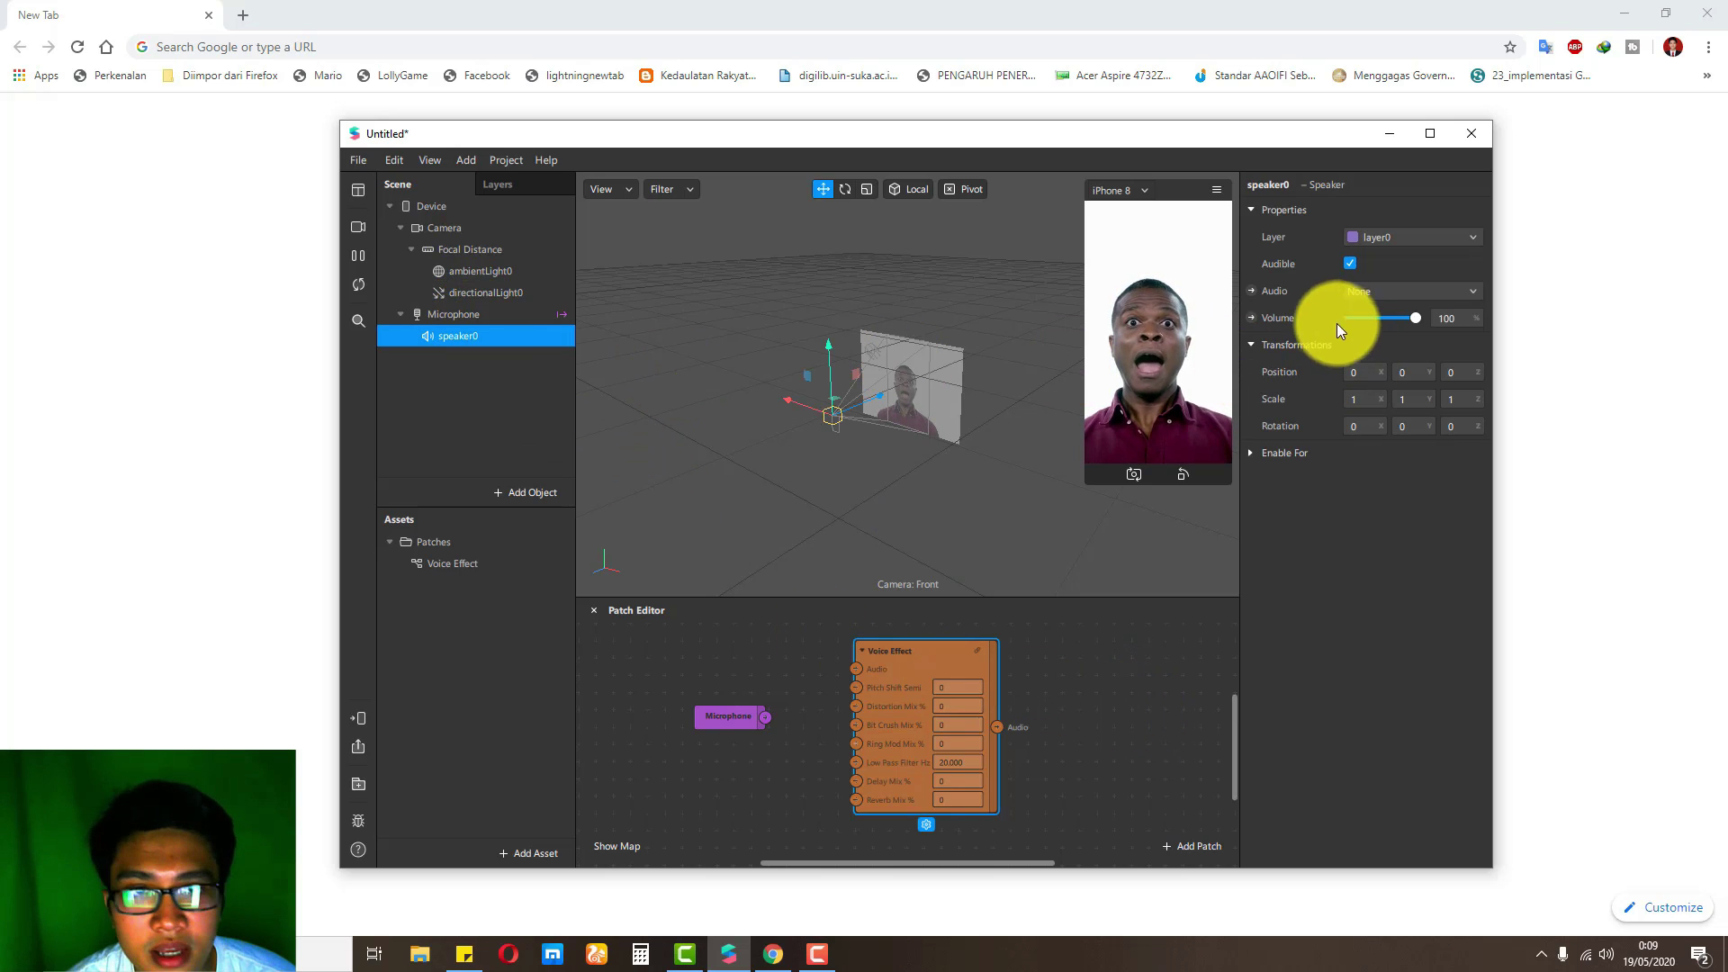
{"action": "left_click", "coordinate": [1253, 288]}
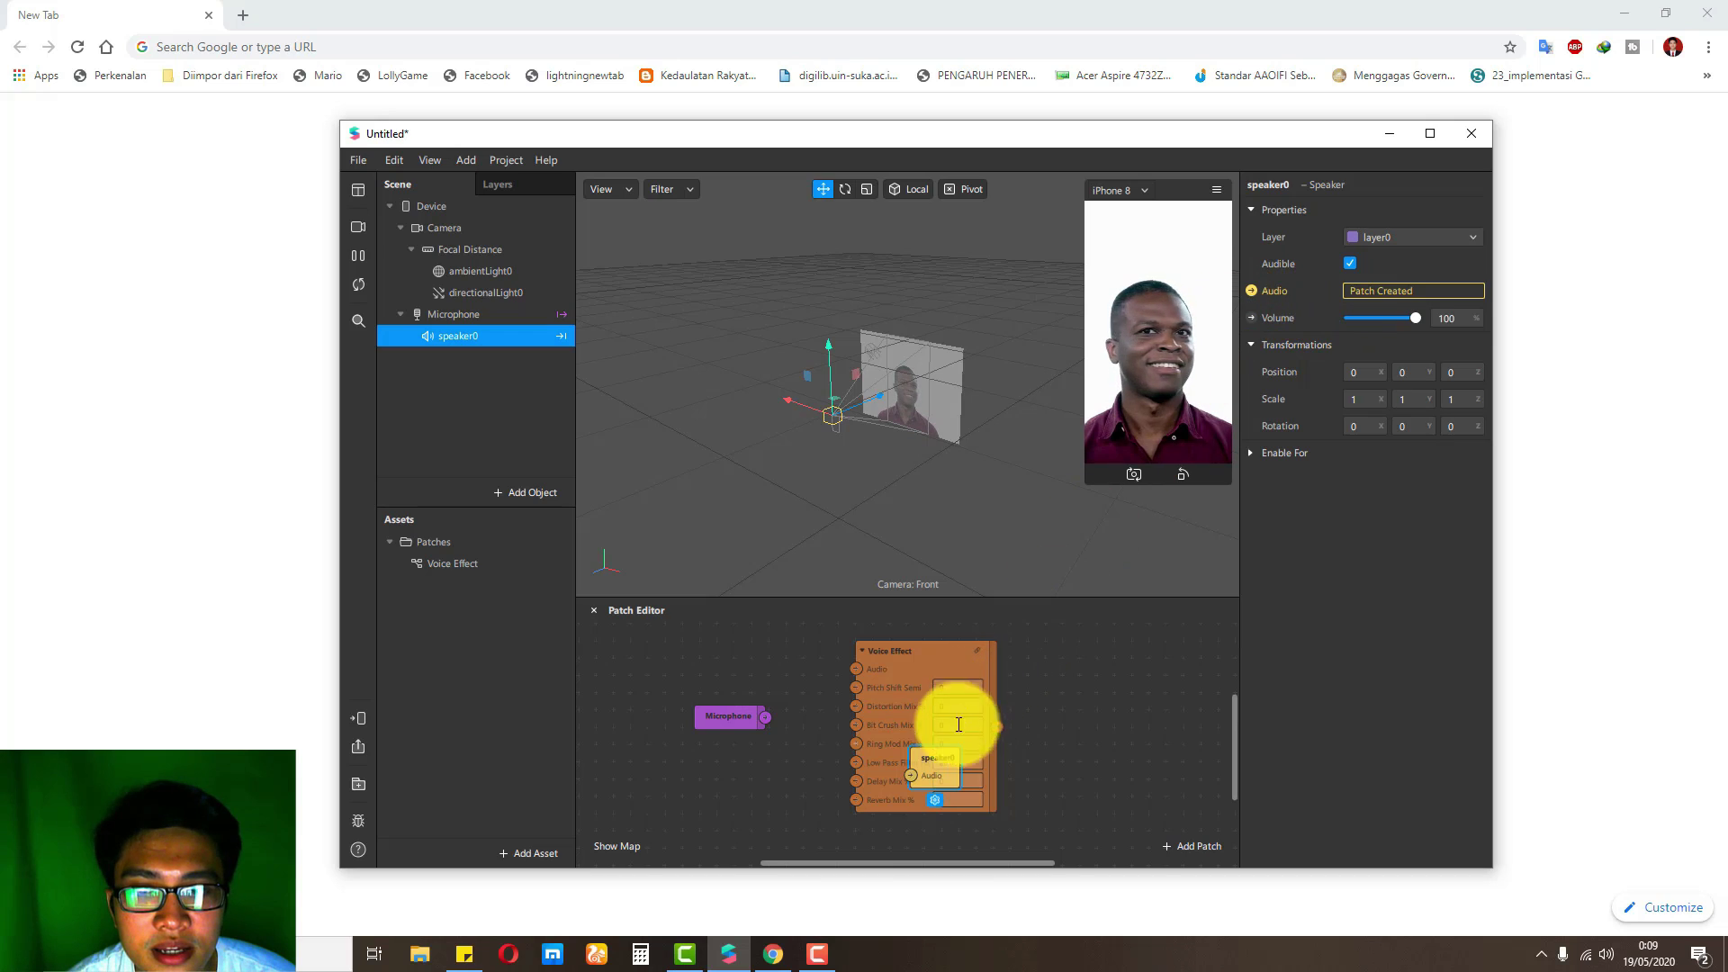
{"action": "left_click_drag", "start_coordinate": [941, 763], "coordinate": [1137, 709]}
{"action": "left_click", "coordinate": [1029, 785]}
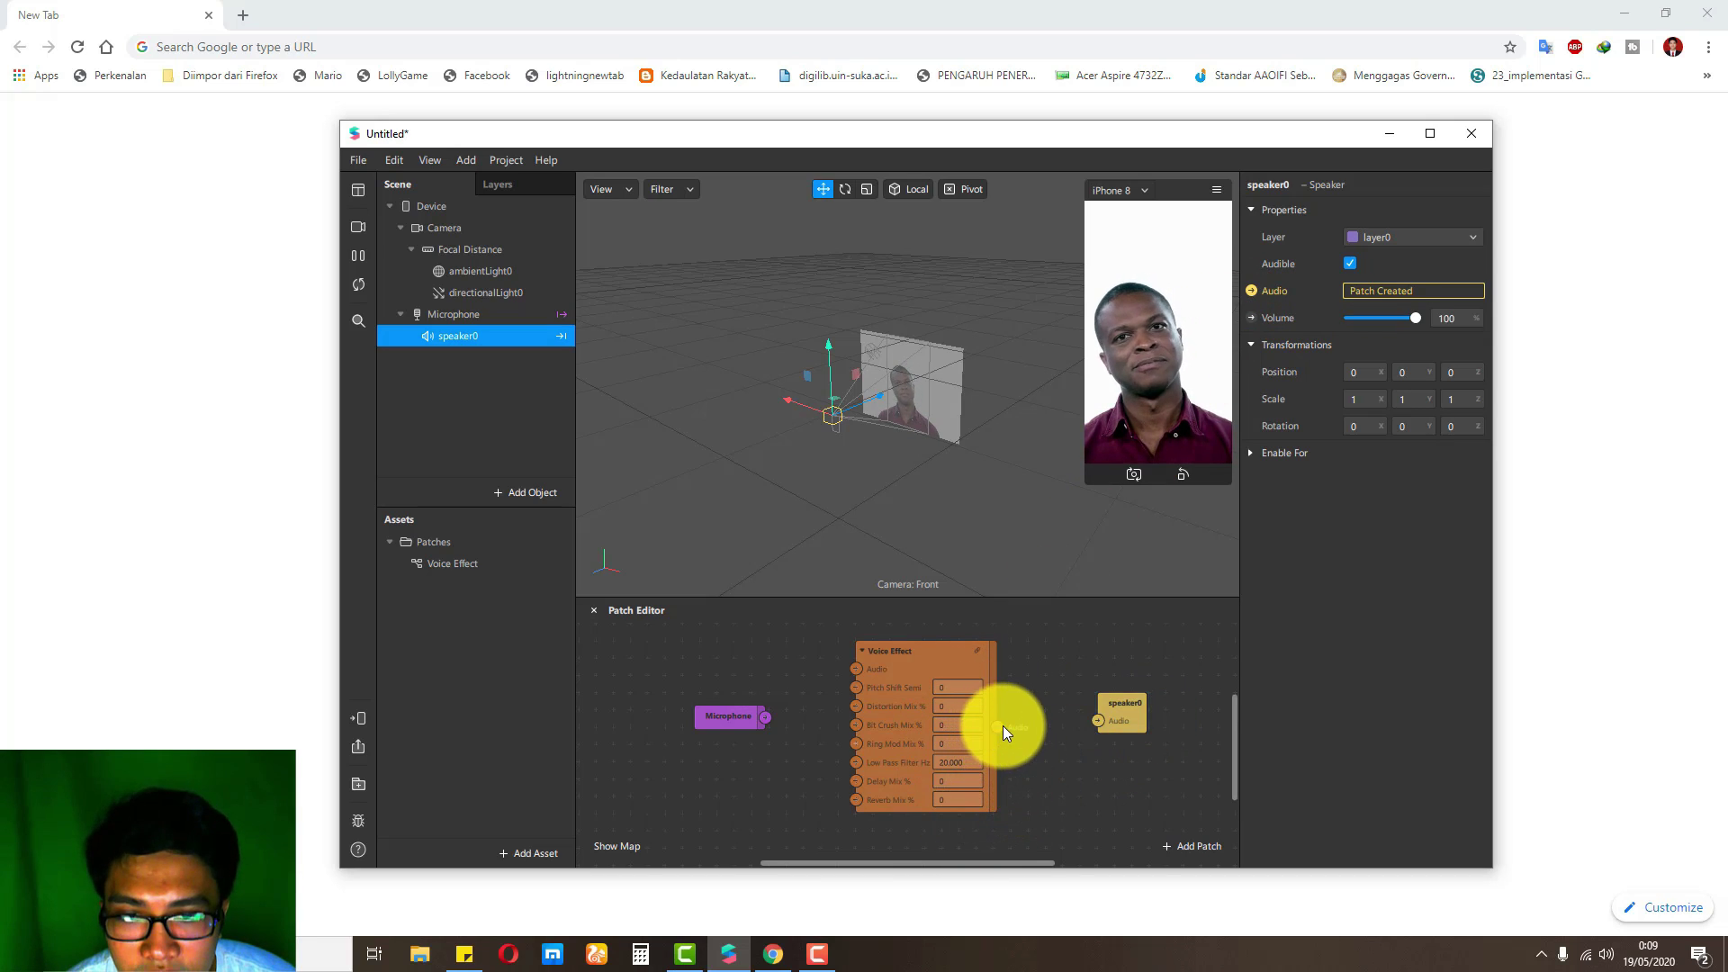
- Connect the Microphone output to the Voice Effect's Audio input, and the Voice Effect output to the speaker's Audio input
{"action": "left_click_drag", "start_coordinate": [765, 717], "coordinate": [858, 669]}
{"action": "left_click_drag", "start_coordinate": [1046, 731], "coordinate": [1098, 721]}
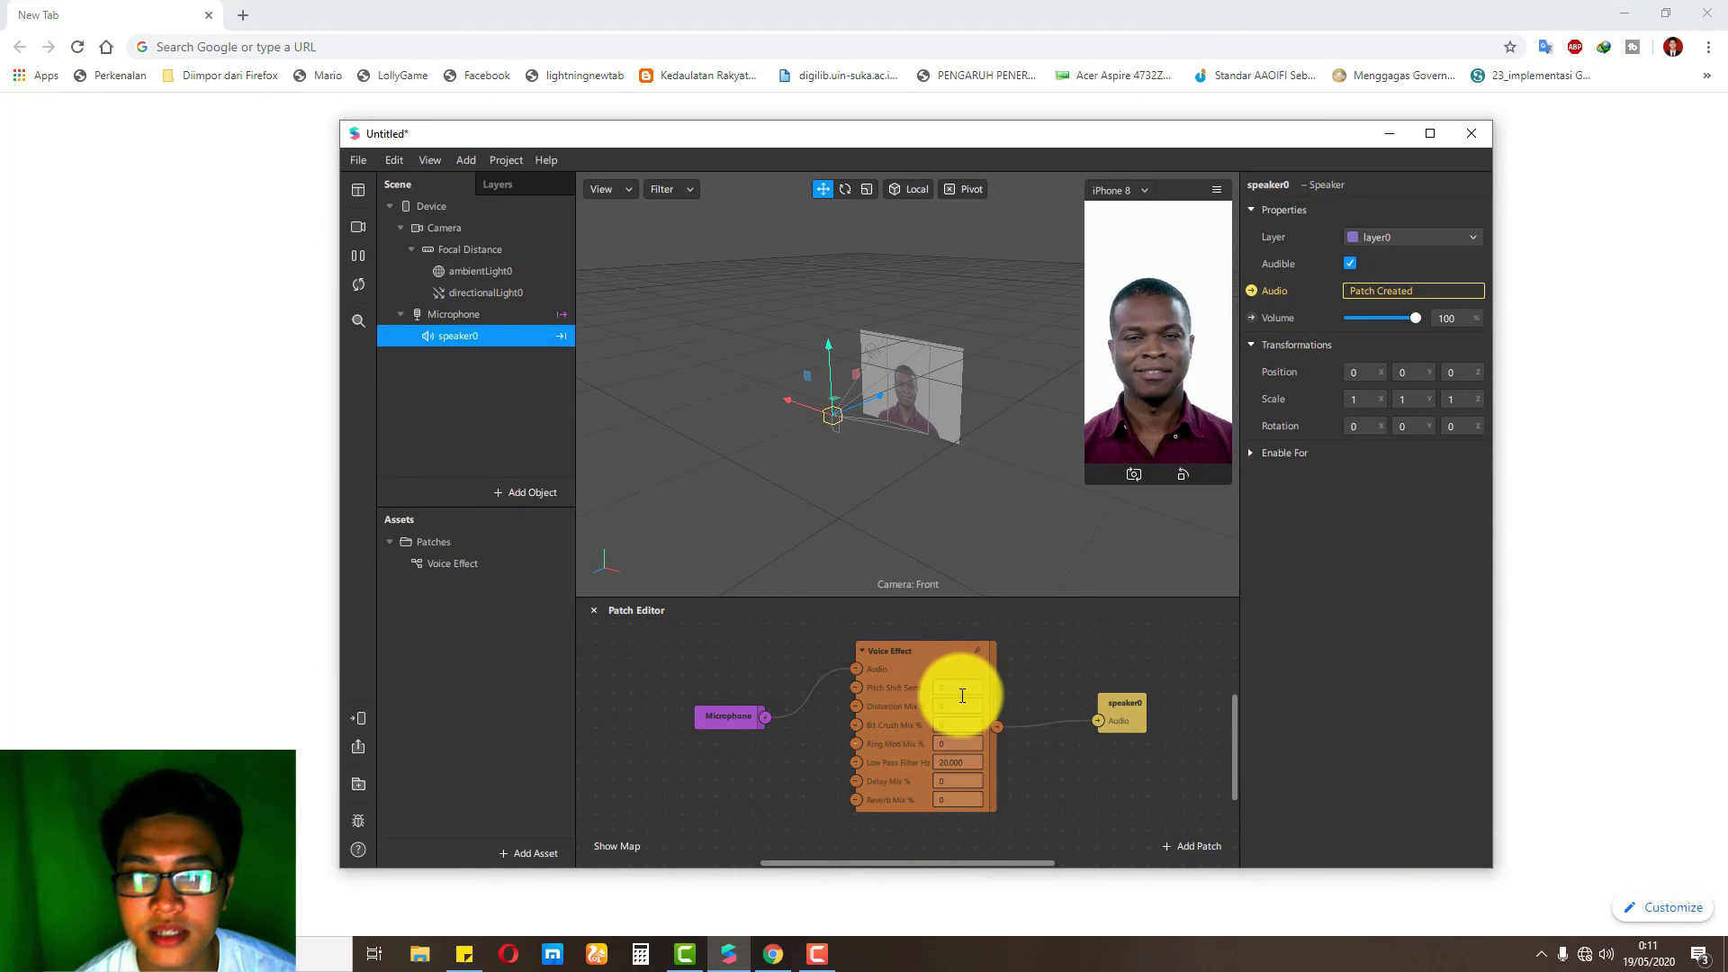
- Set the Voice Effect's pitch shift to 3, distortion mix to 25%, bit crush mix to 30%, ring mod mix to 10% and low pass filter to 12 Hz
{"action": "left_click", "coordinate": [925, 695]}
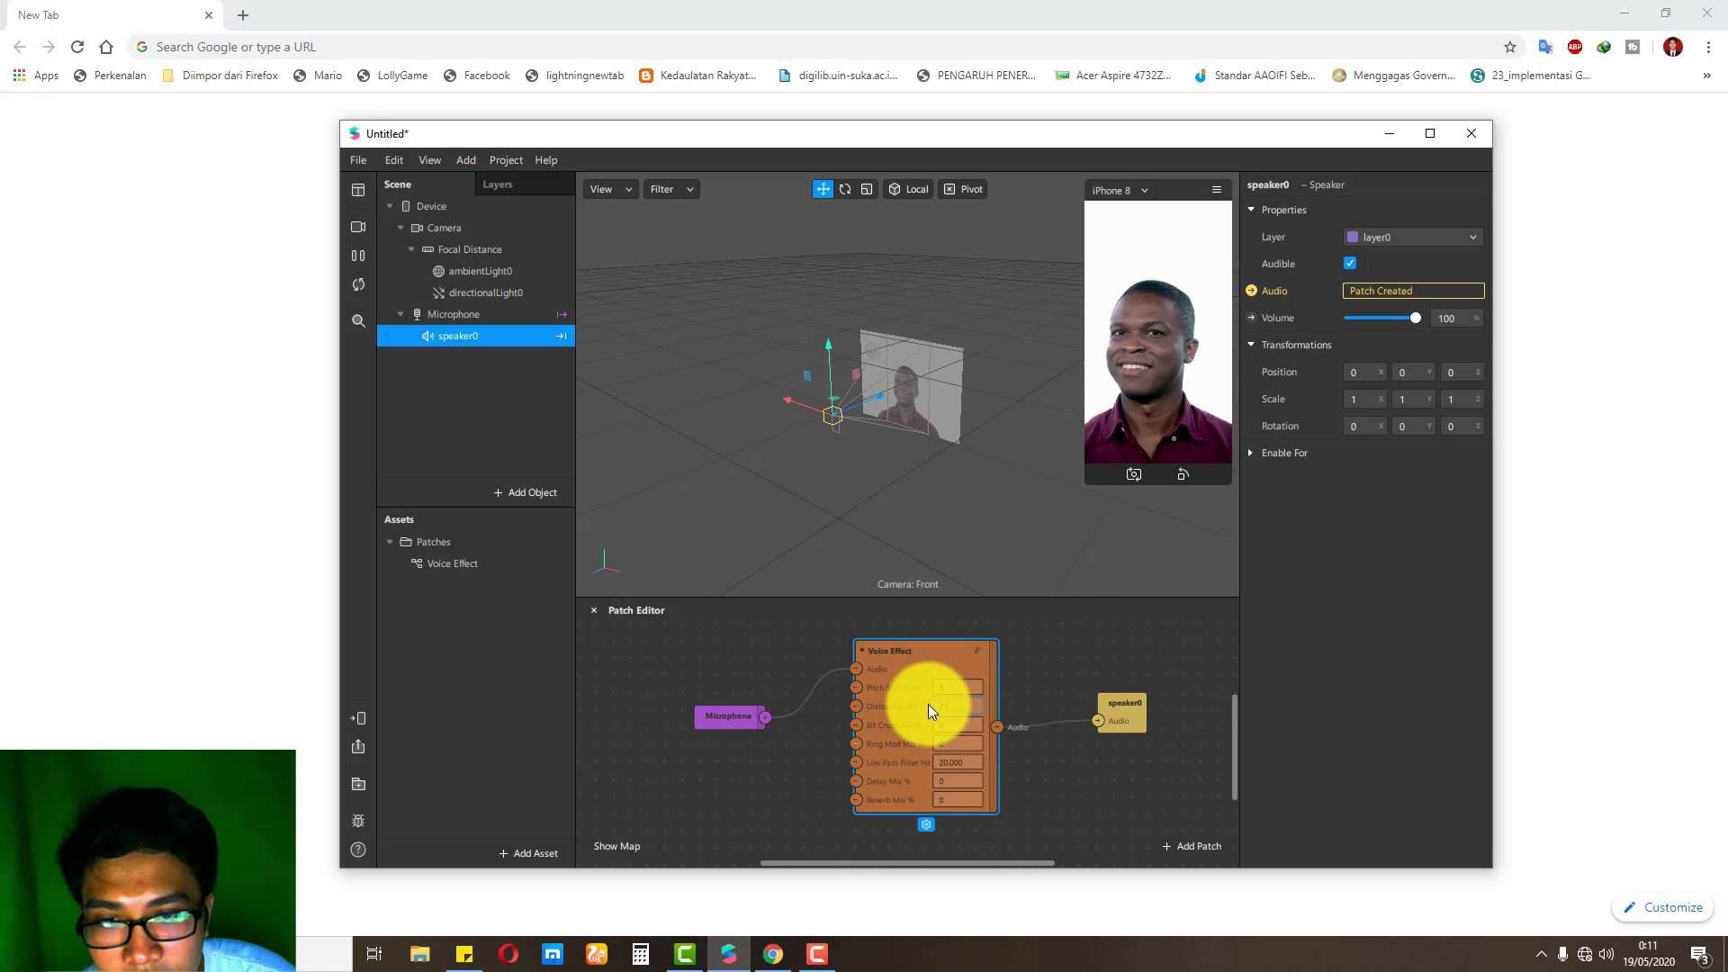
{"action": "left_click", "coordinate": [947, 724]}
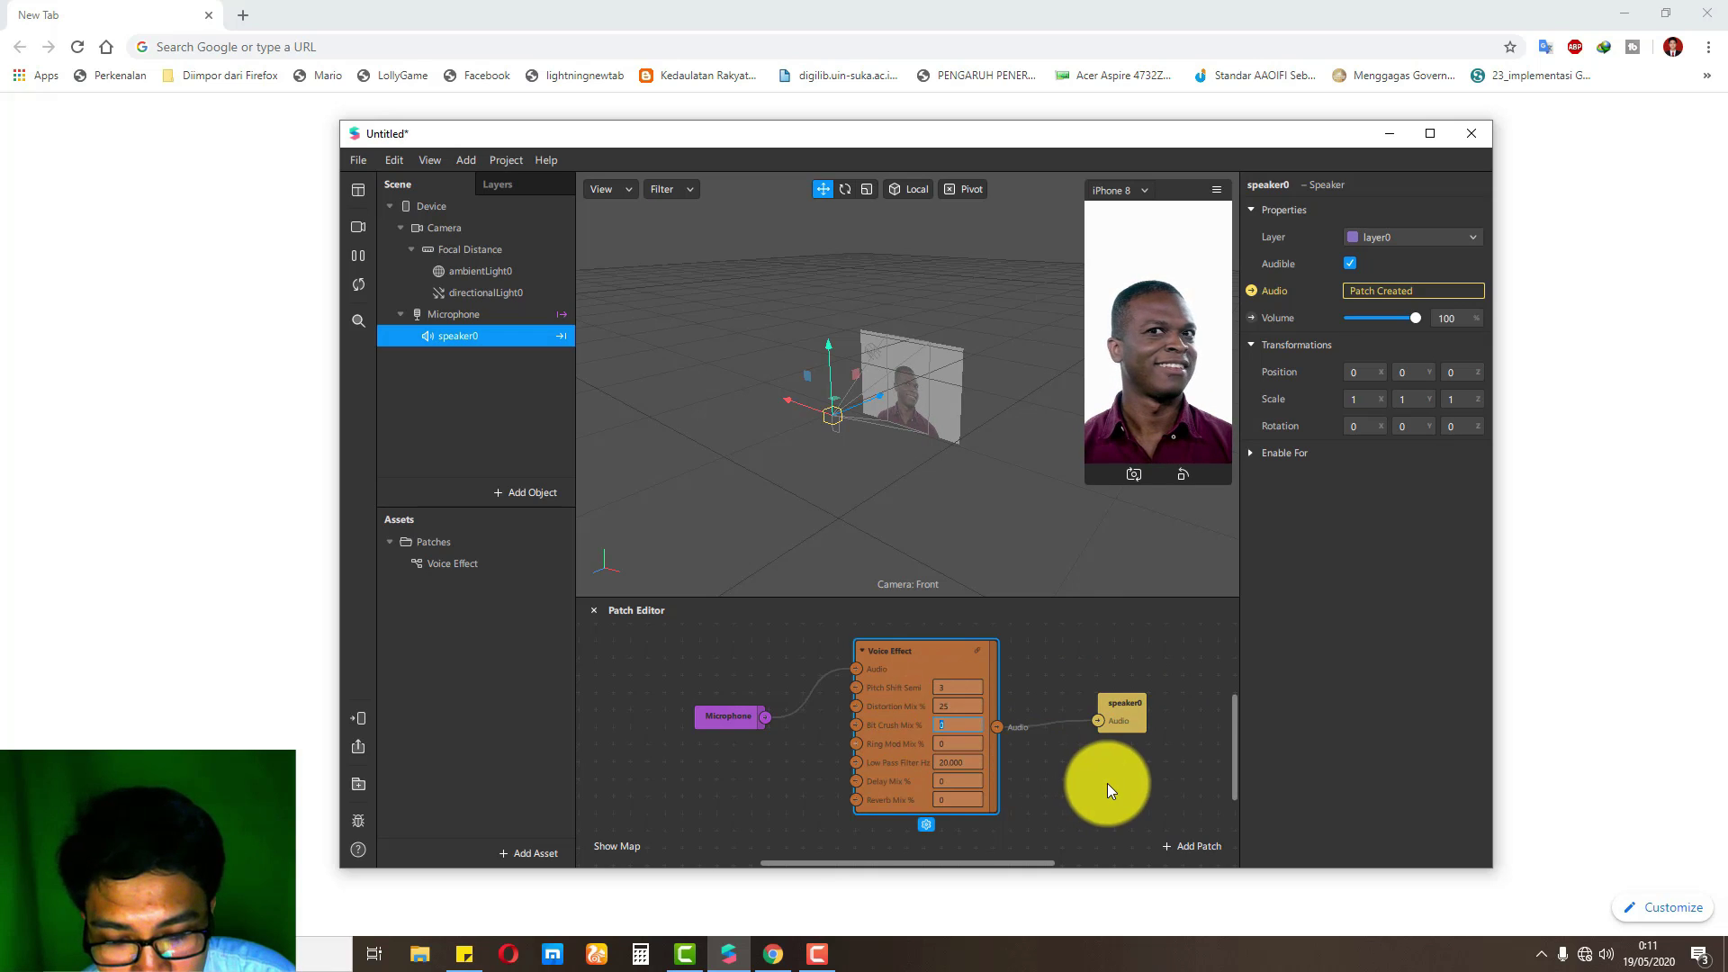
{"action": "type", "text": "20"}
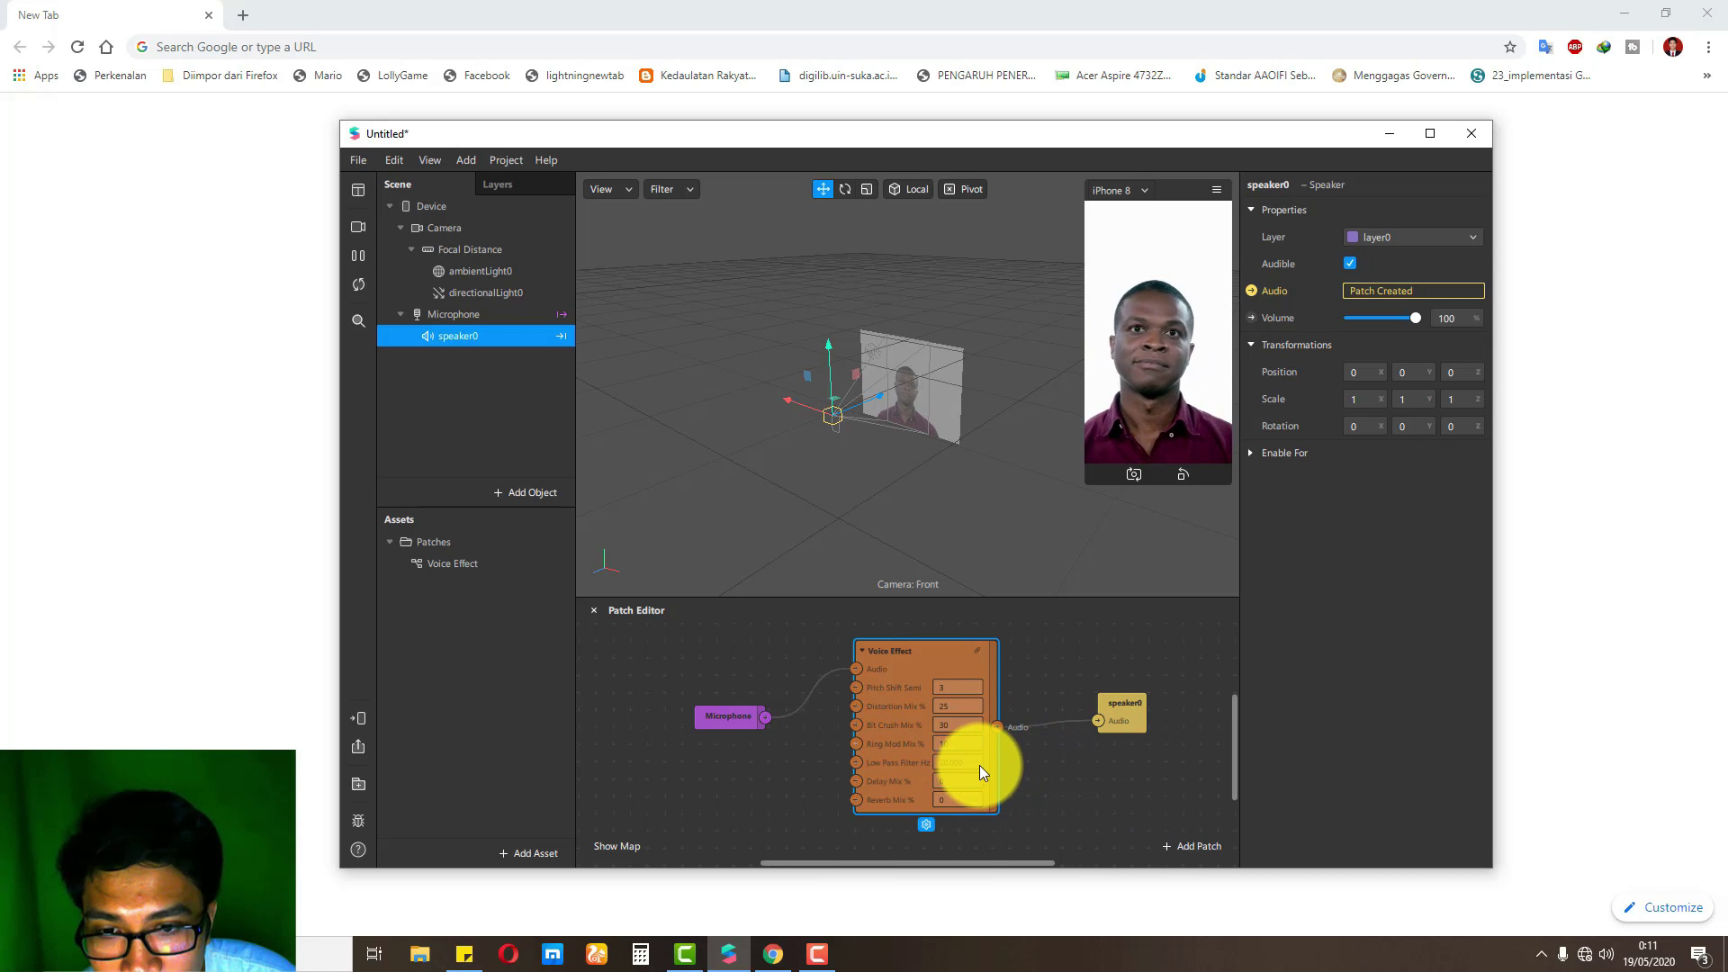
{"action": "type", "text": "12.0"}
{"action": "key", "text": "Return"}
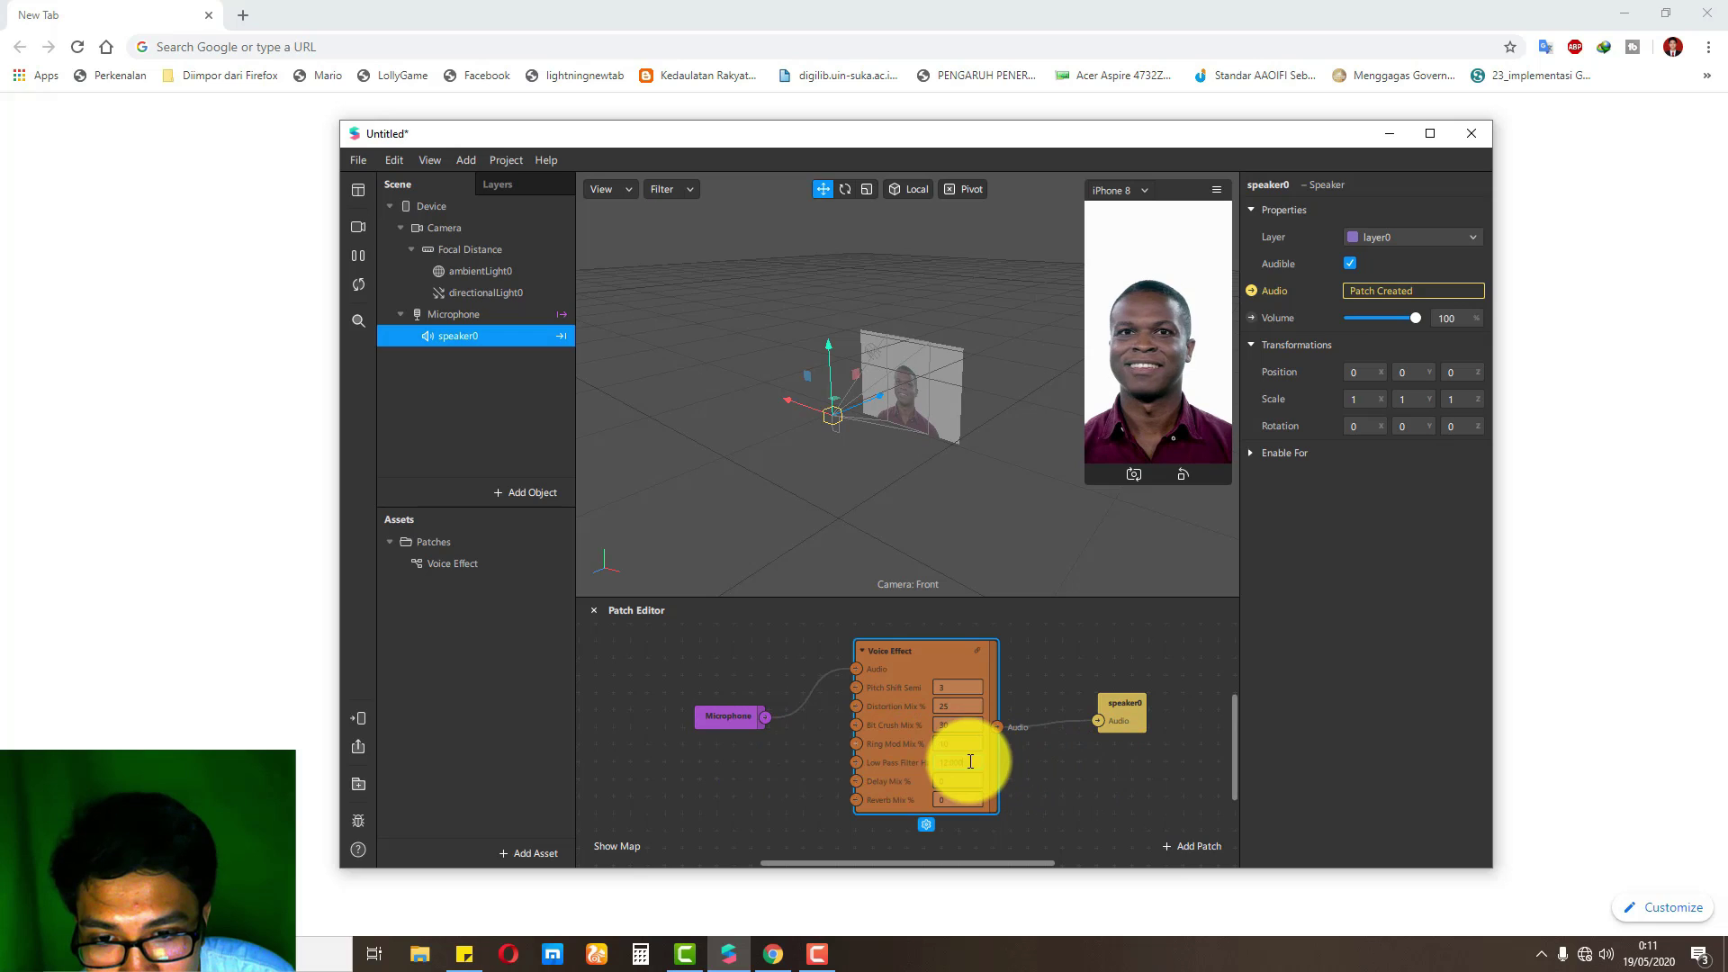
{"action": "left_click_drag", "start_coordinate": [971, 763], "coordinate": [915, 763]}
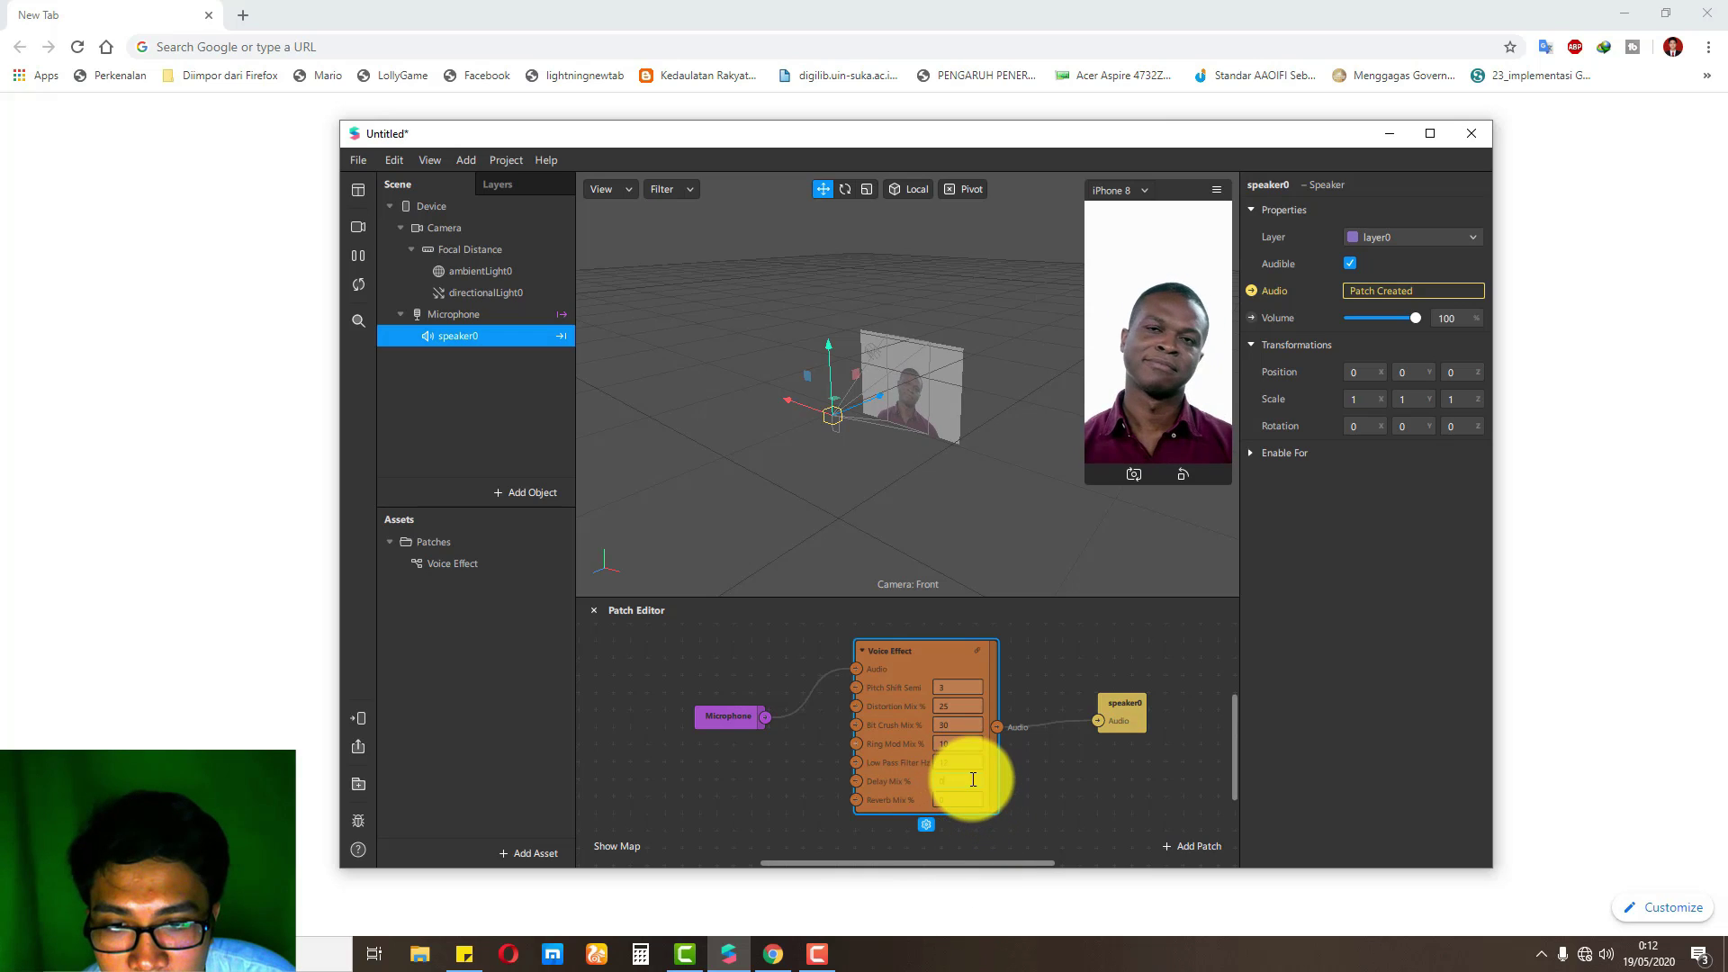
- Set the Voice Effect's delay mix to 10% and reverb mix to 15%
{"action": "left_click_drag", "start_coordinate": [967, 781], "coordinate": [909, 780]}
{"action": "type", "text": "10"}
{"action": "key", "text": "Return"}
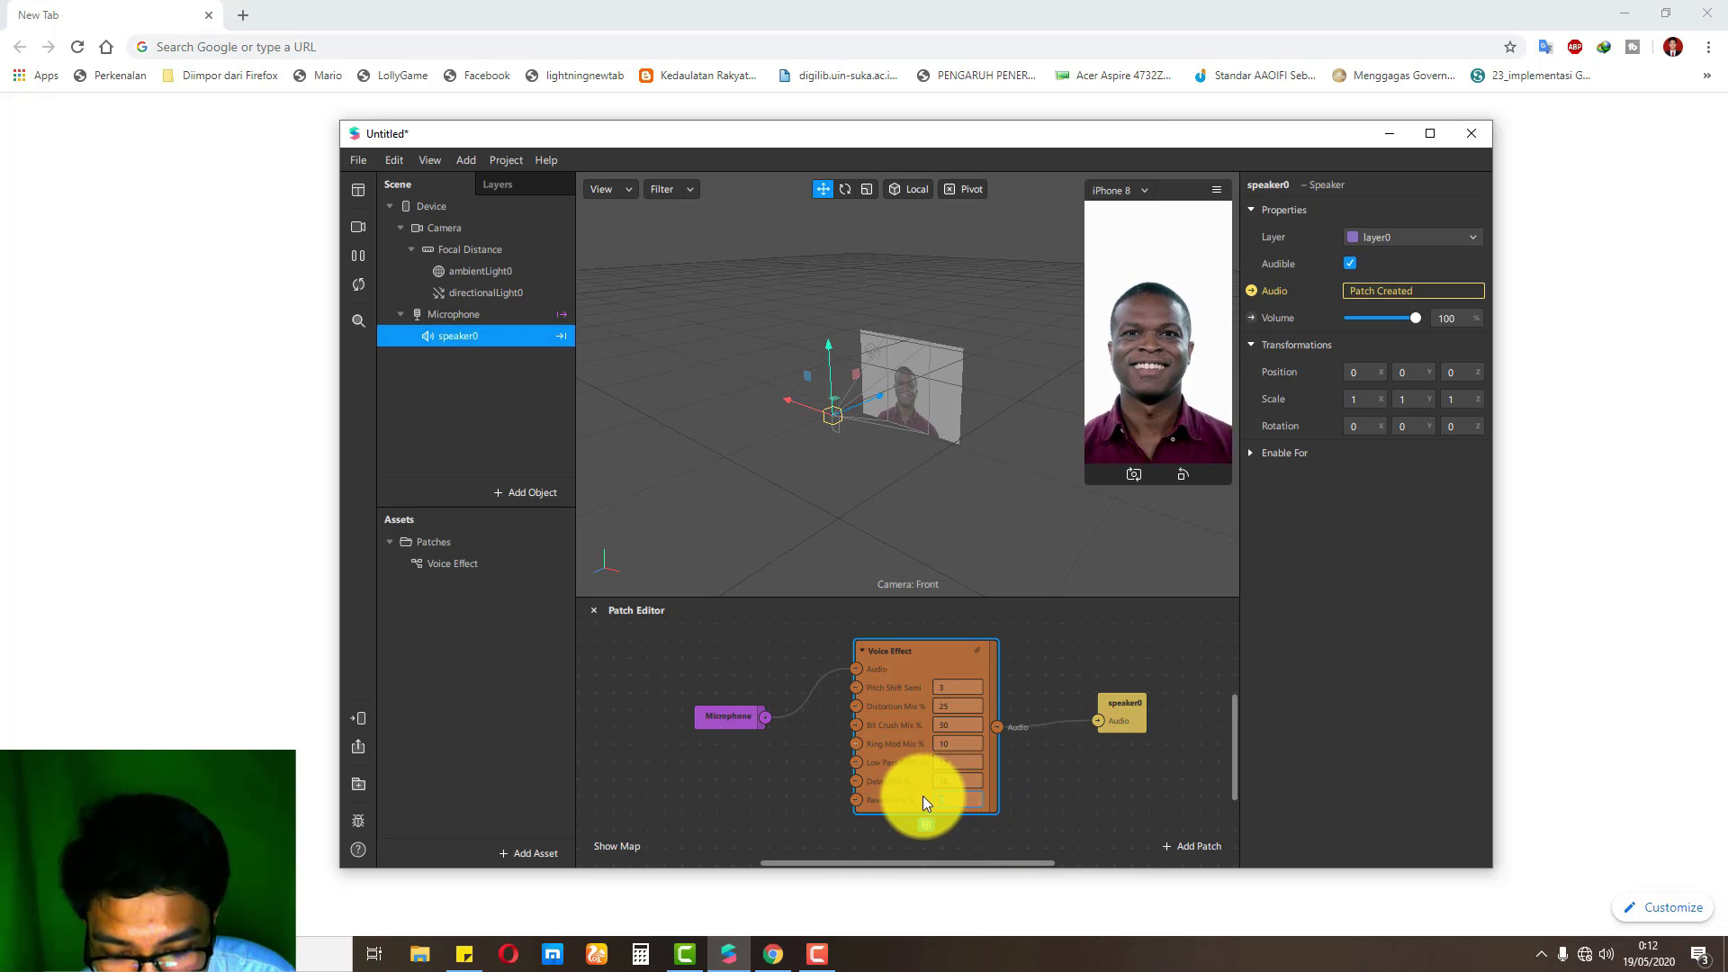
{"action": "left_click", "coordinate": [1137, 791]}
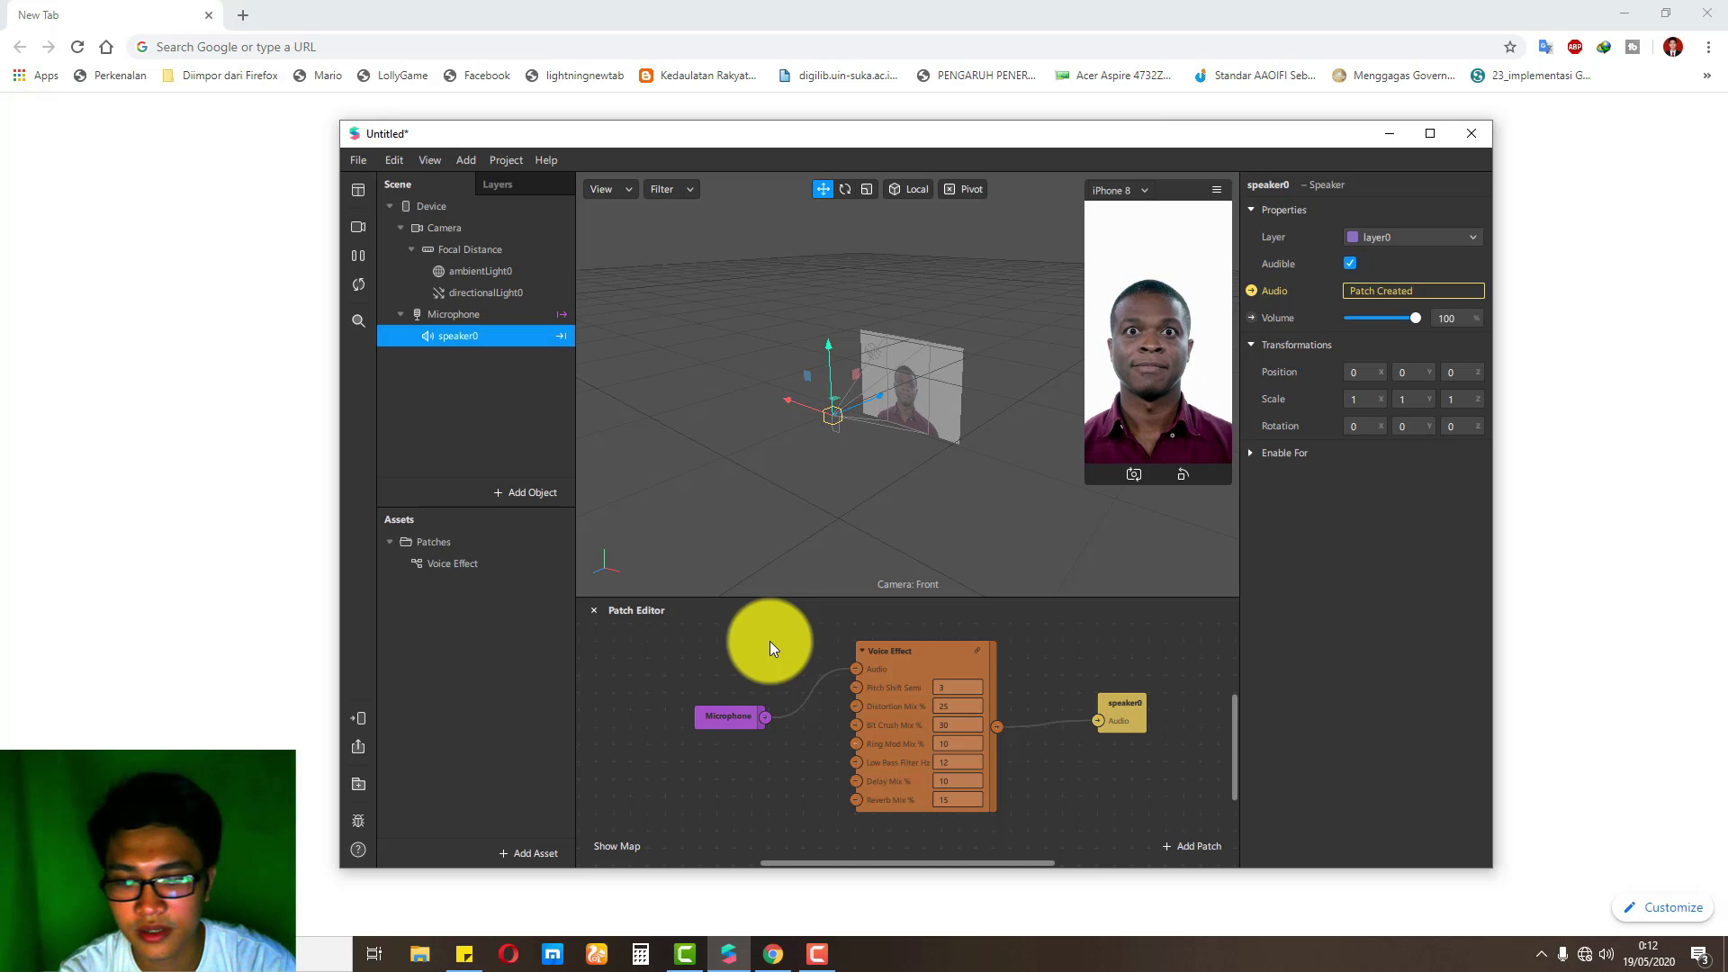
- Send the effect to the connected vivo 1723 device for testing
{"action": "left_click", "coordinate": [360, 723]}
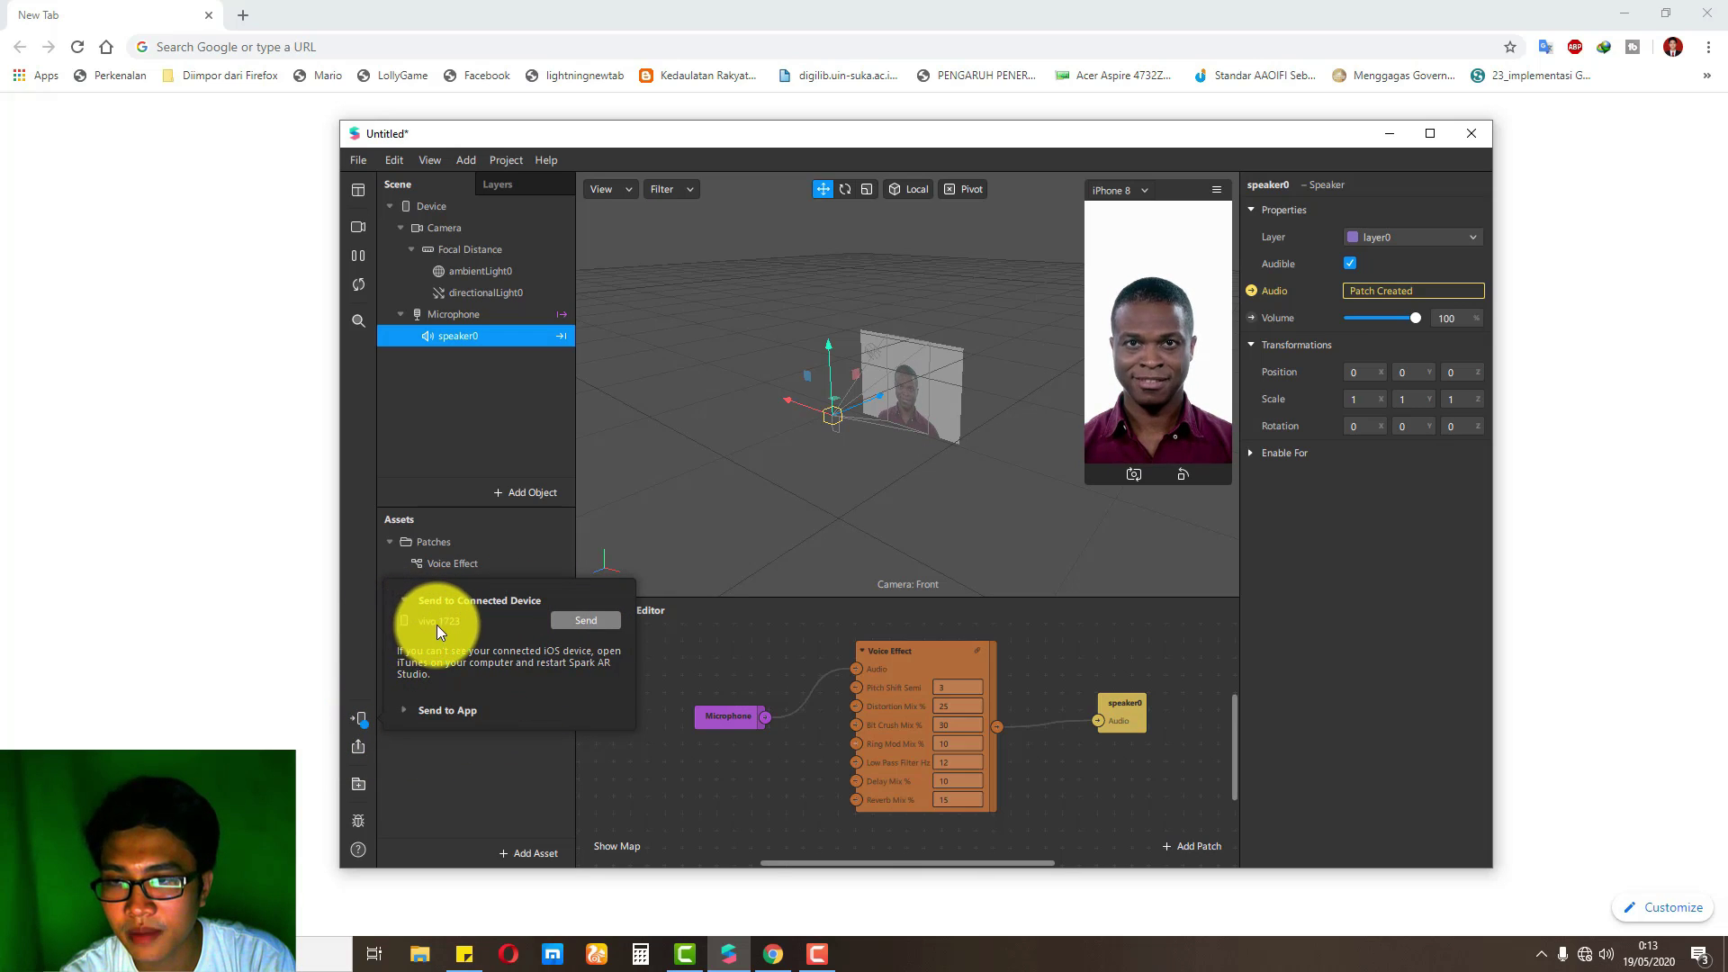
{"action": "left_click", "coordinate": [587, 620]}
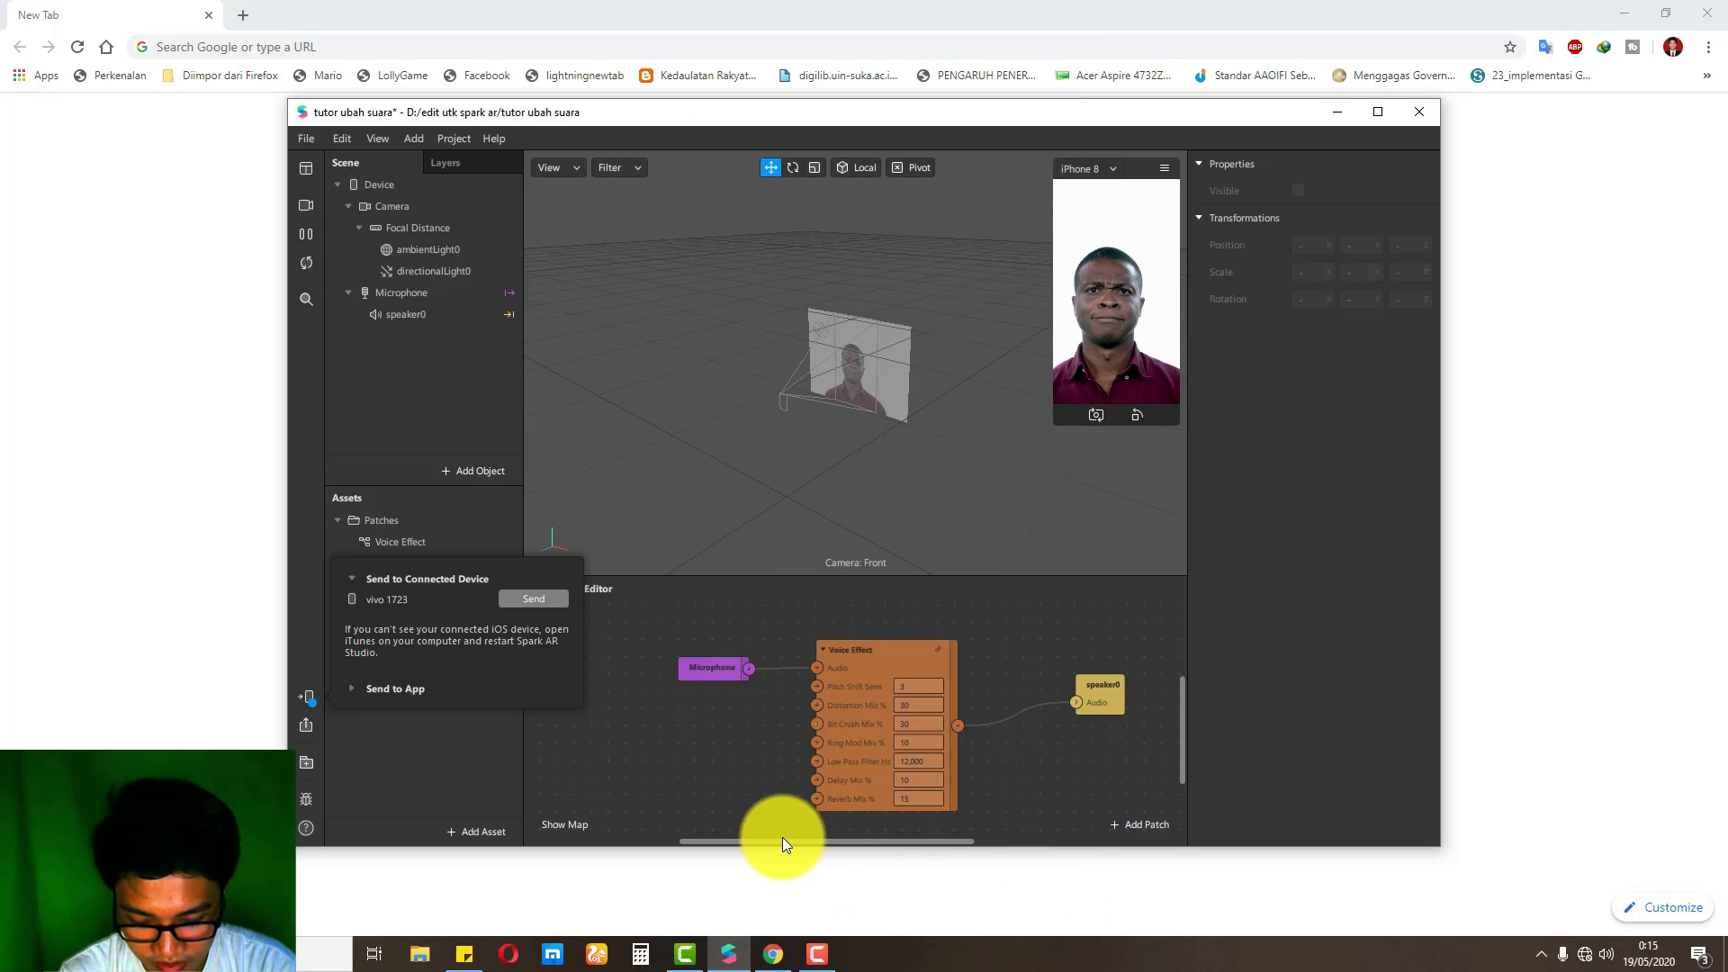
{"action": "left_click", "coordinate": [703, 746]}
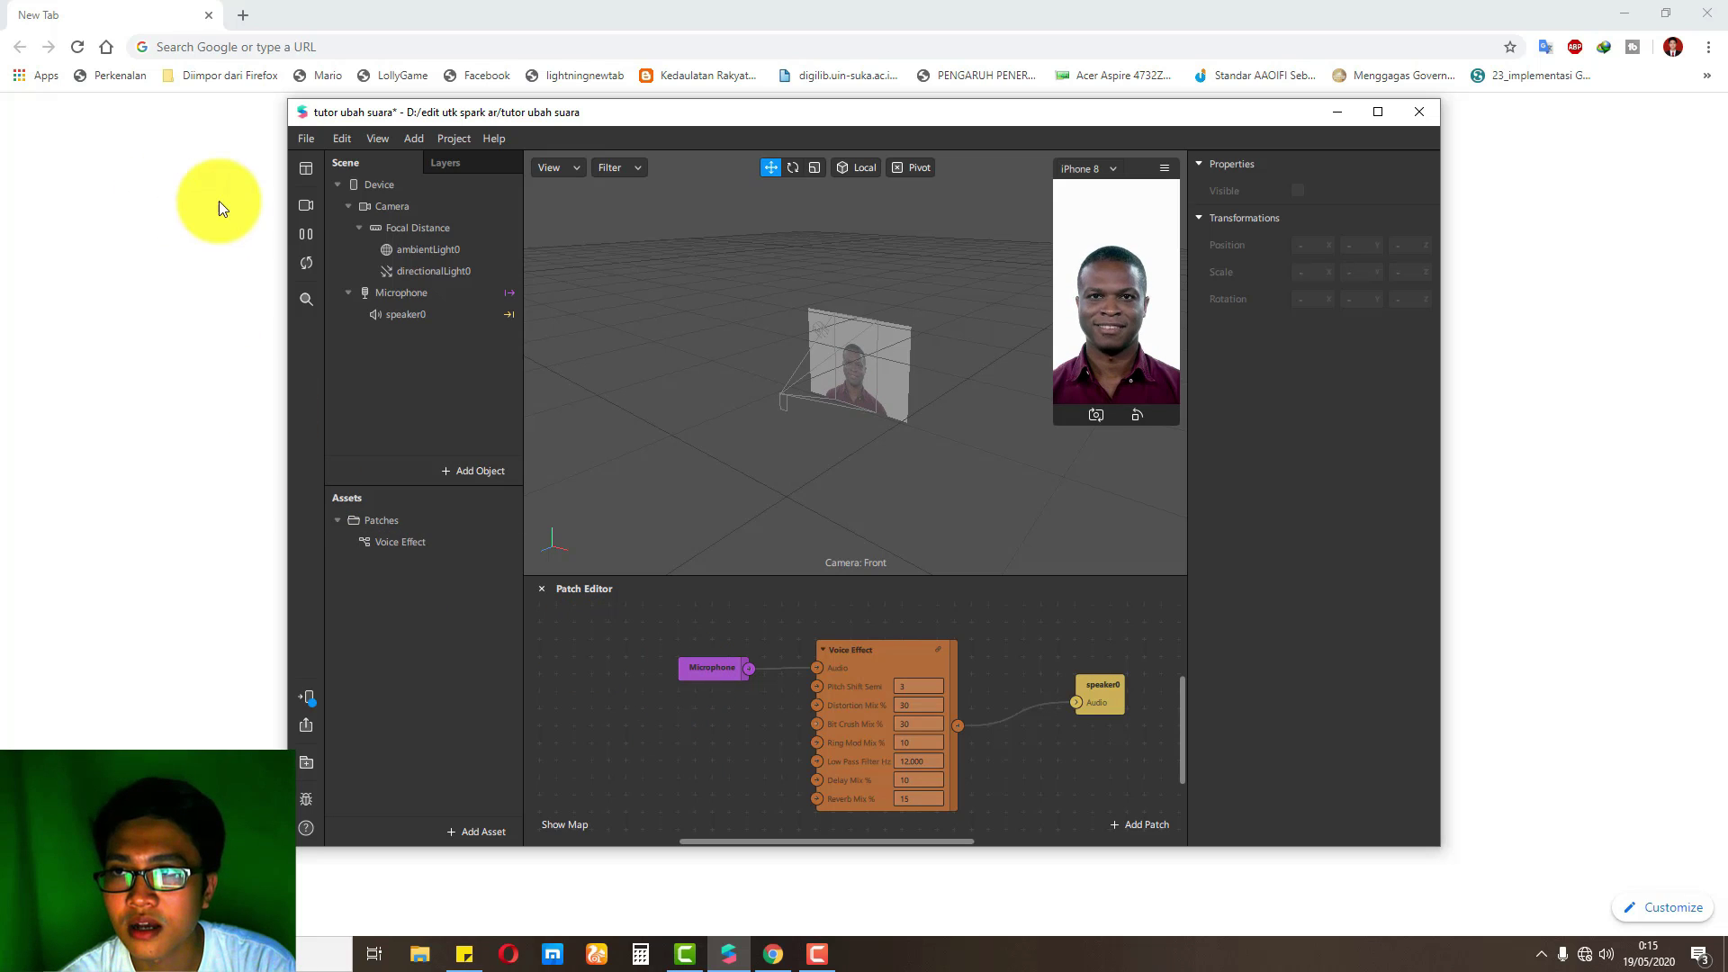
{"action": "left_click", "coordinate": [310, 144]}
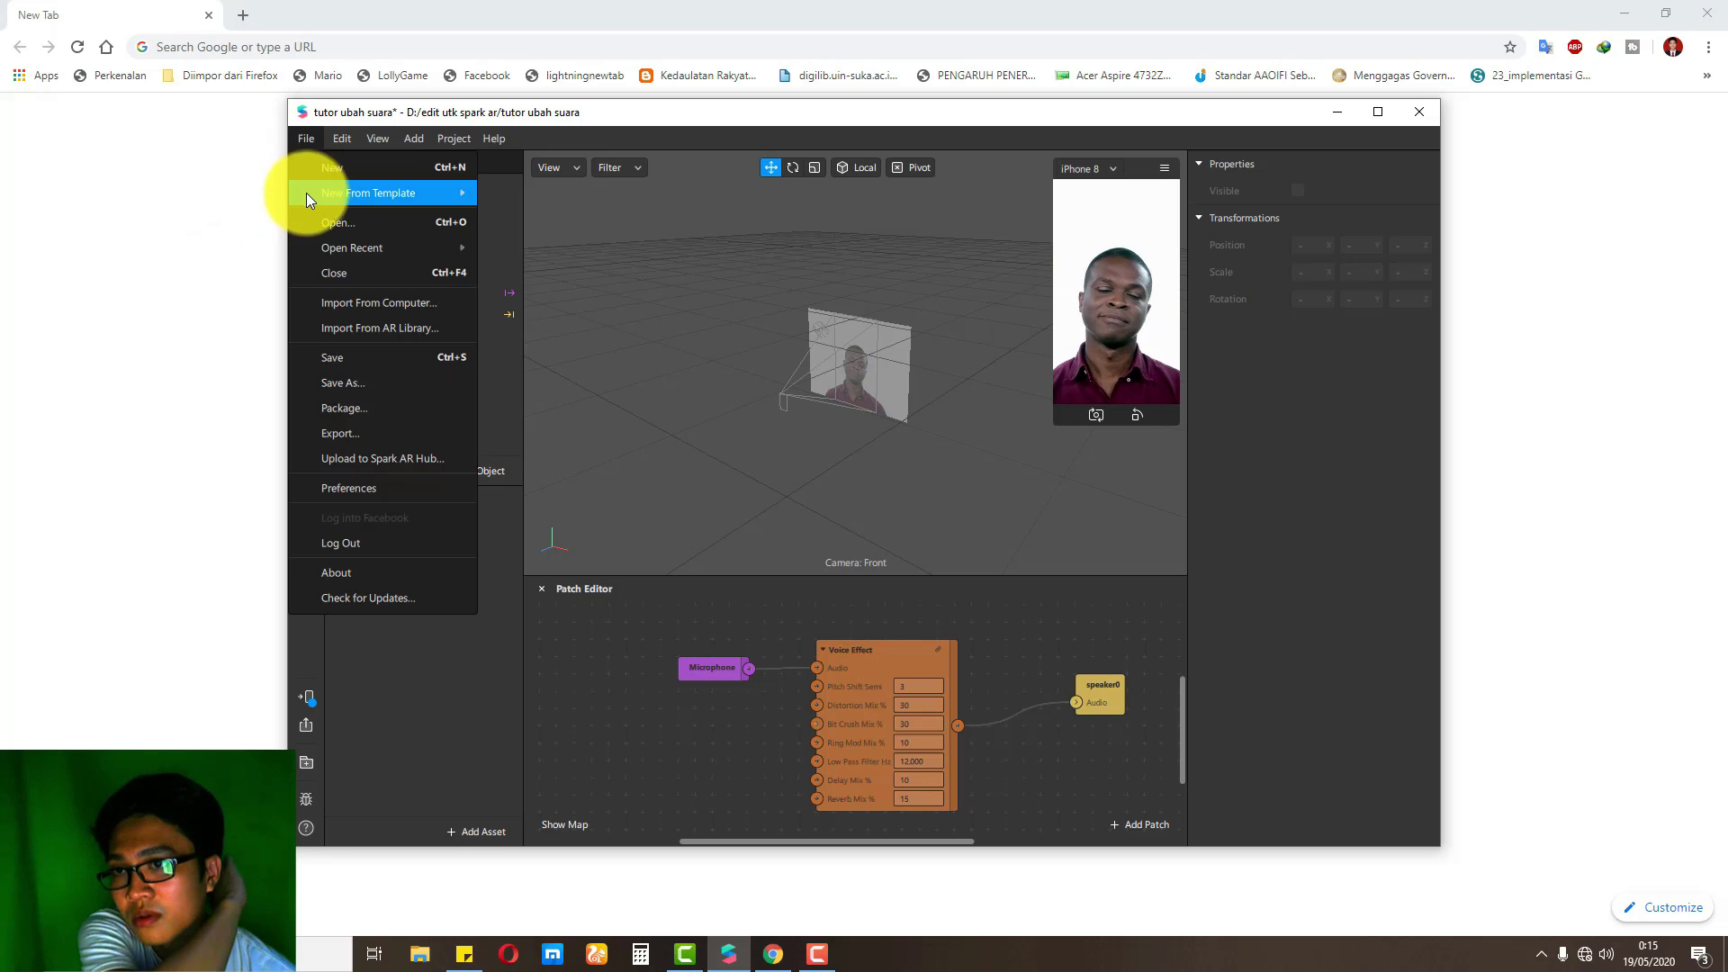
{"action": "mouse_move", "coordinate": [310, 138]}
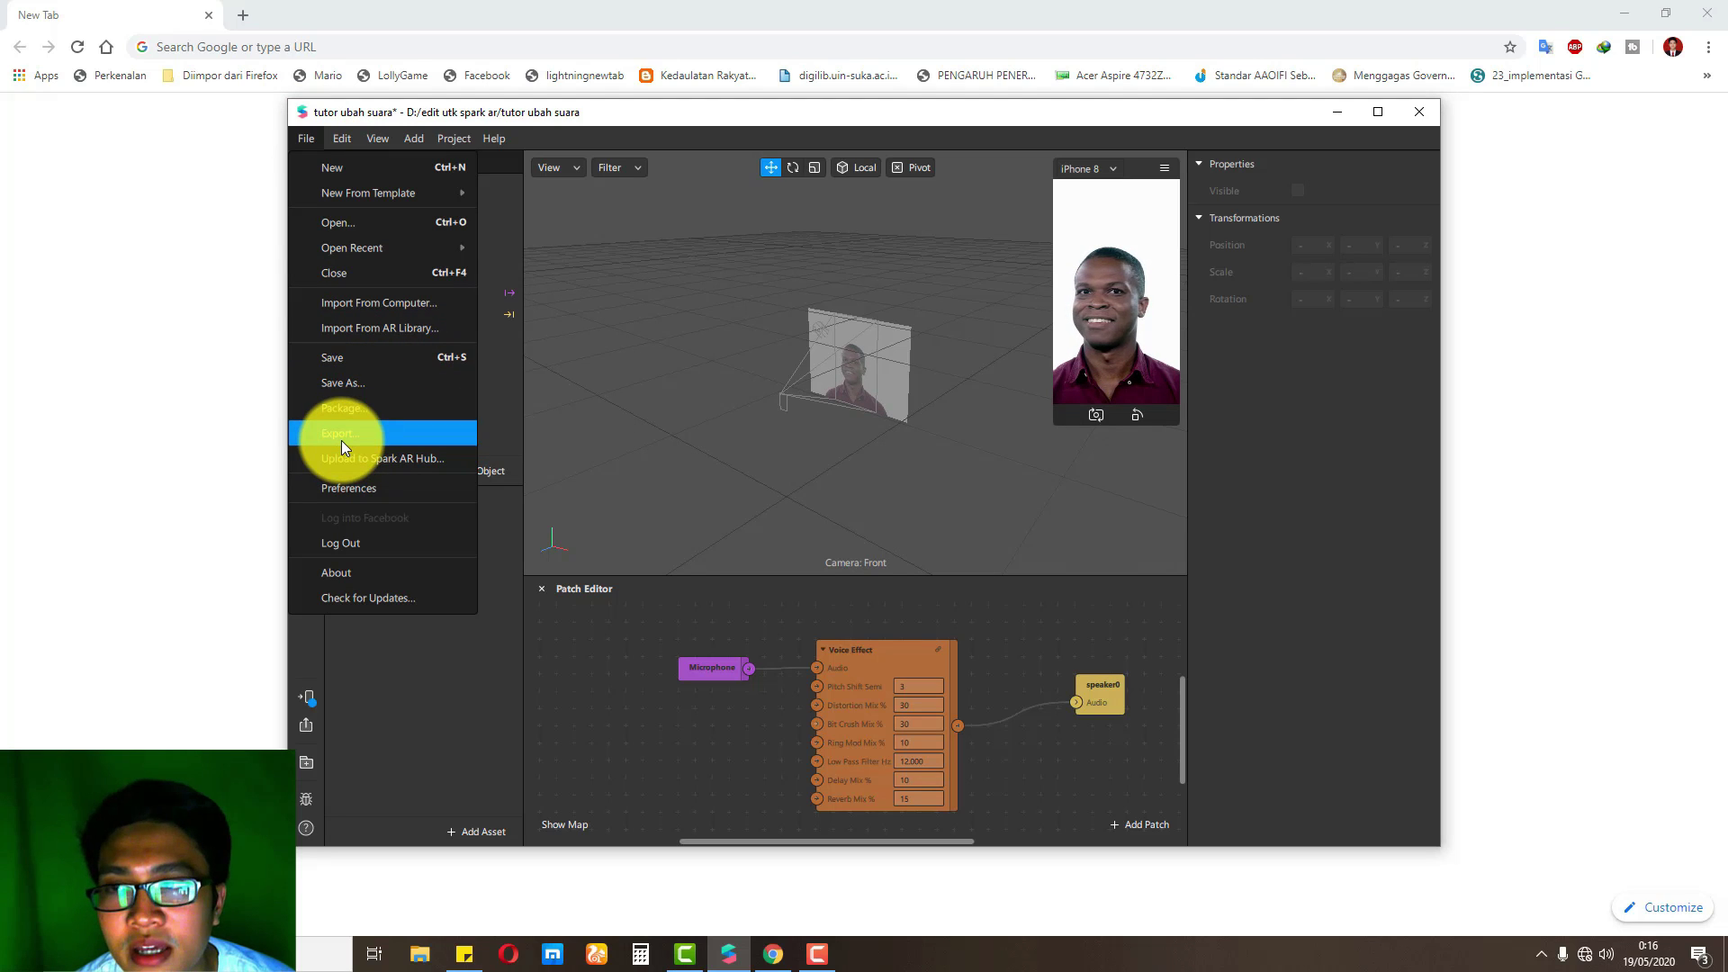
{"action": "left_click", "coordinate": [405, 456]}
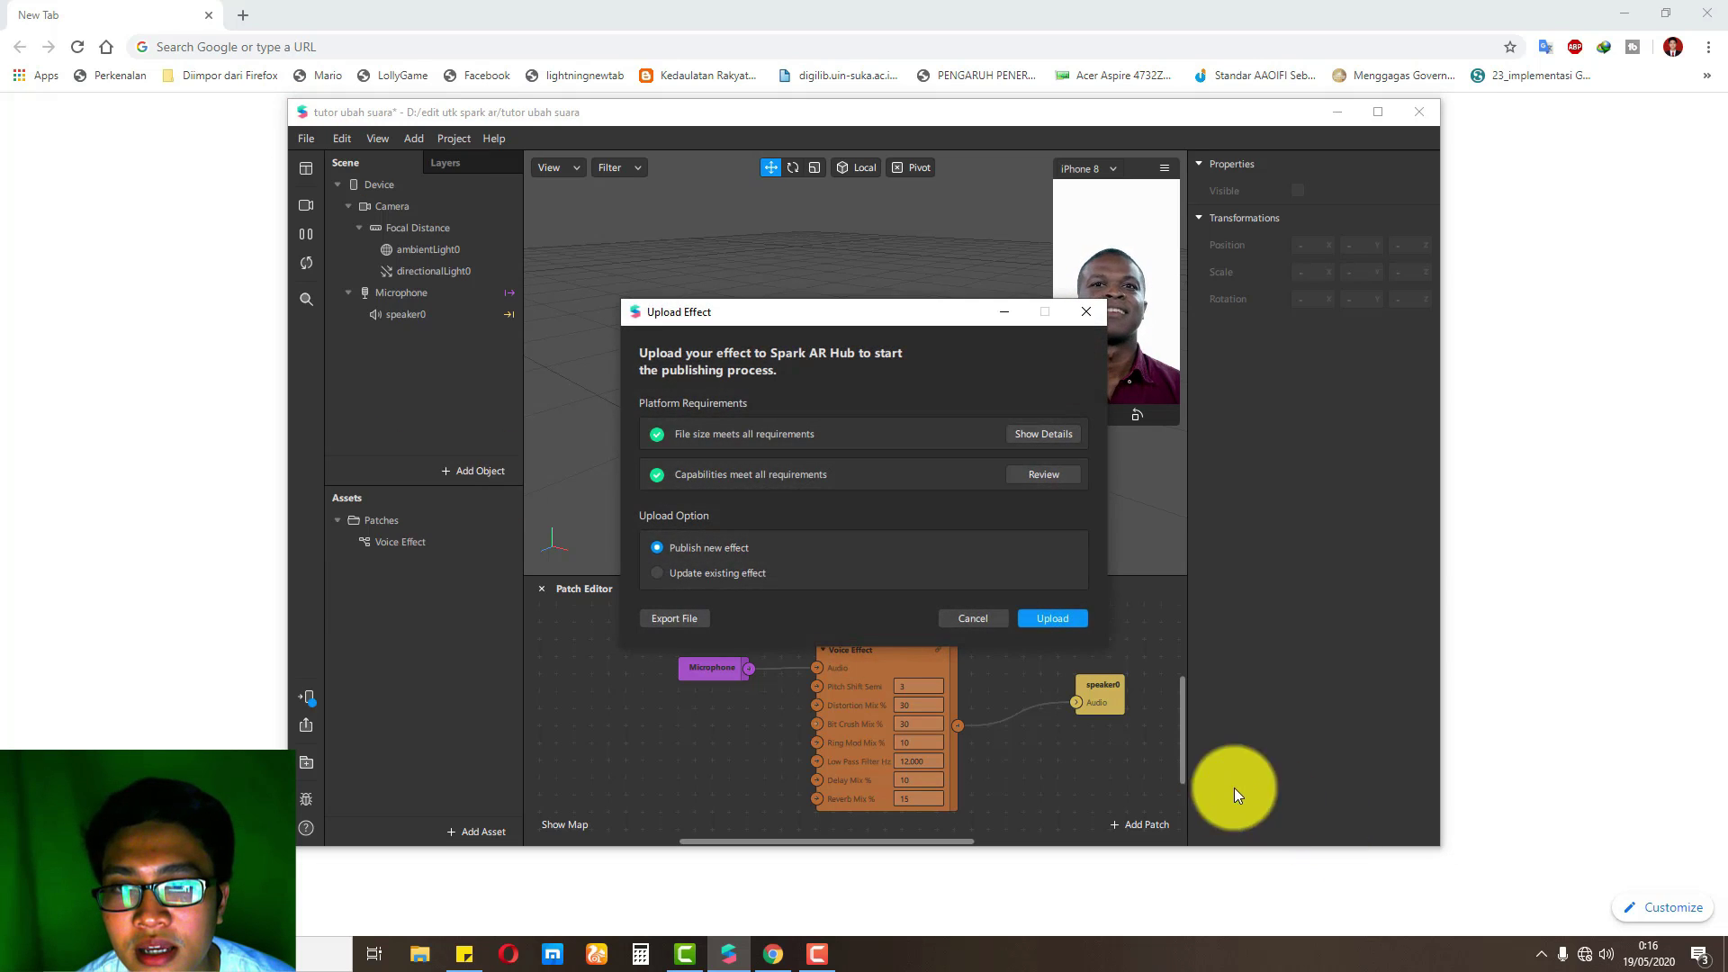
{"action": "left_click", "coordinate": [981, 623]}
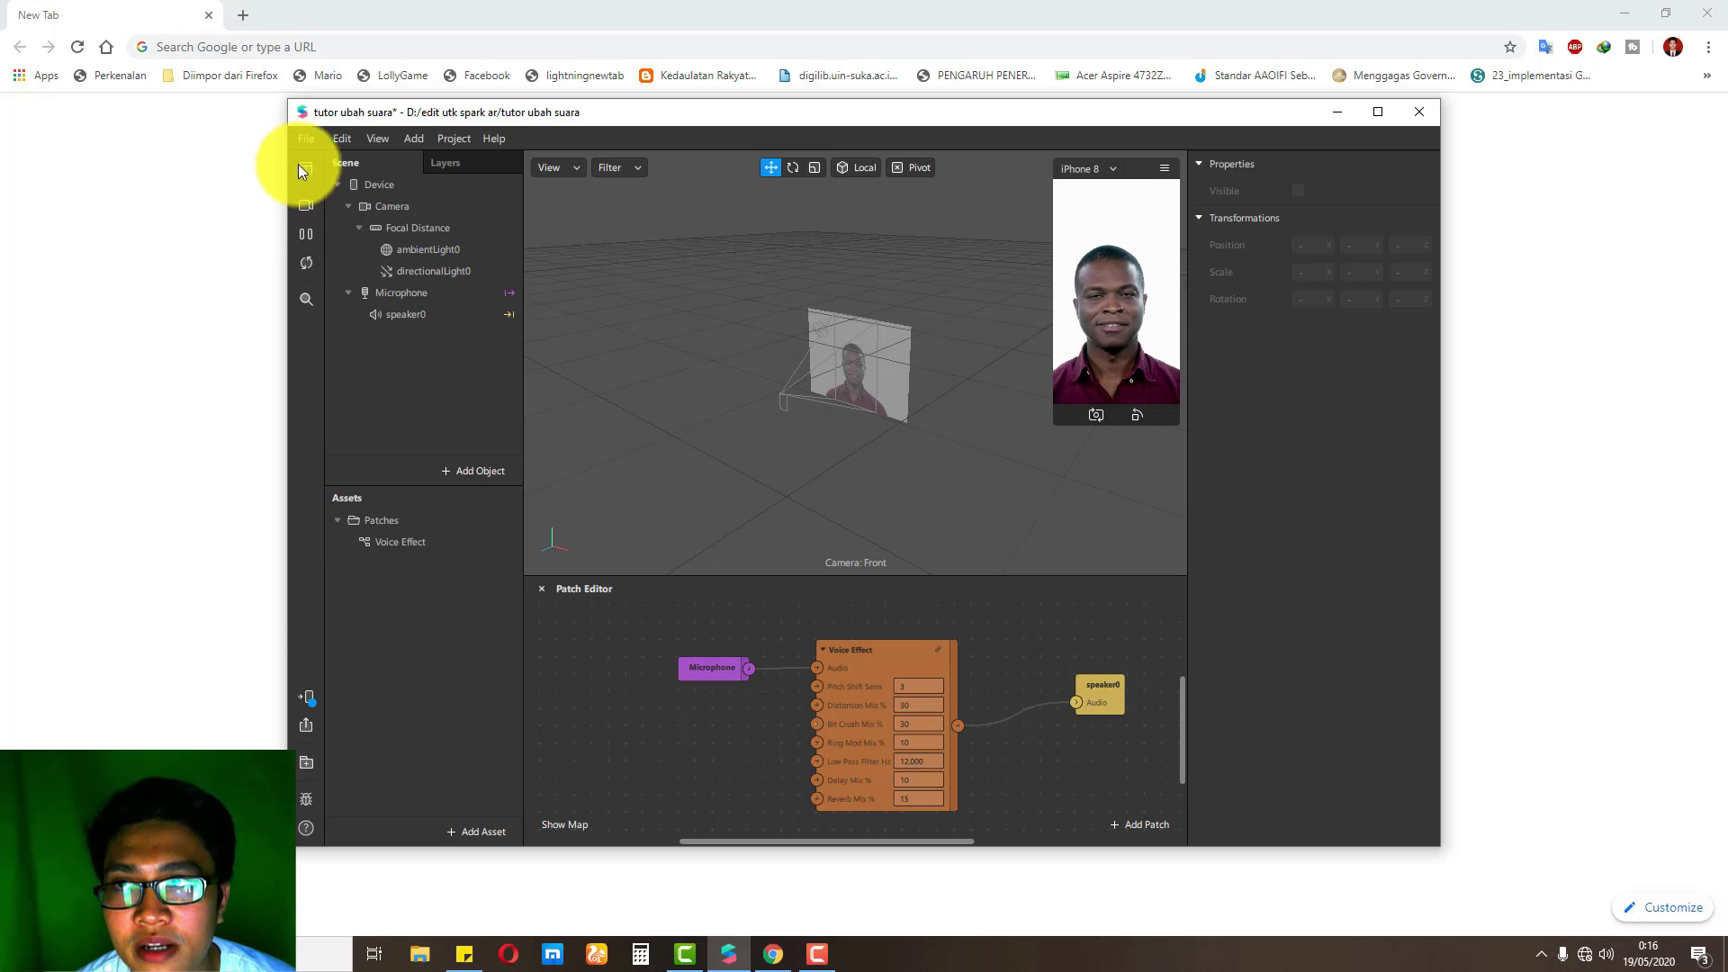
- Export the effect from the Spark AR Hub upload dialog as AR Studio Export file "tutor ubah suara" in the "edit utk spark ar" folder, without uploading
{"action": "left_click_drag", "start_coordinate": [333, 119], "coordinate": [367, 110]}
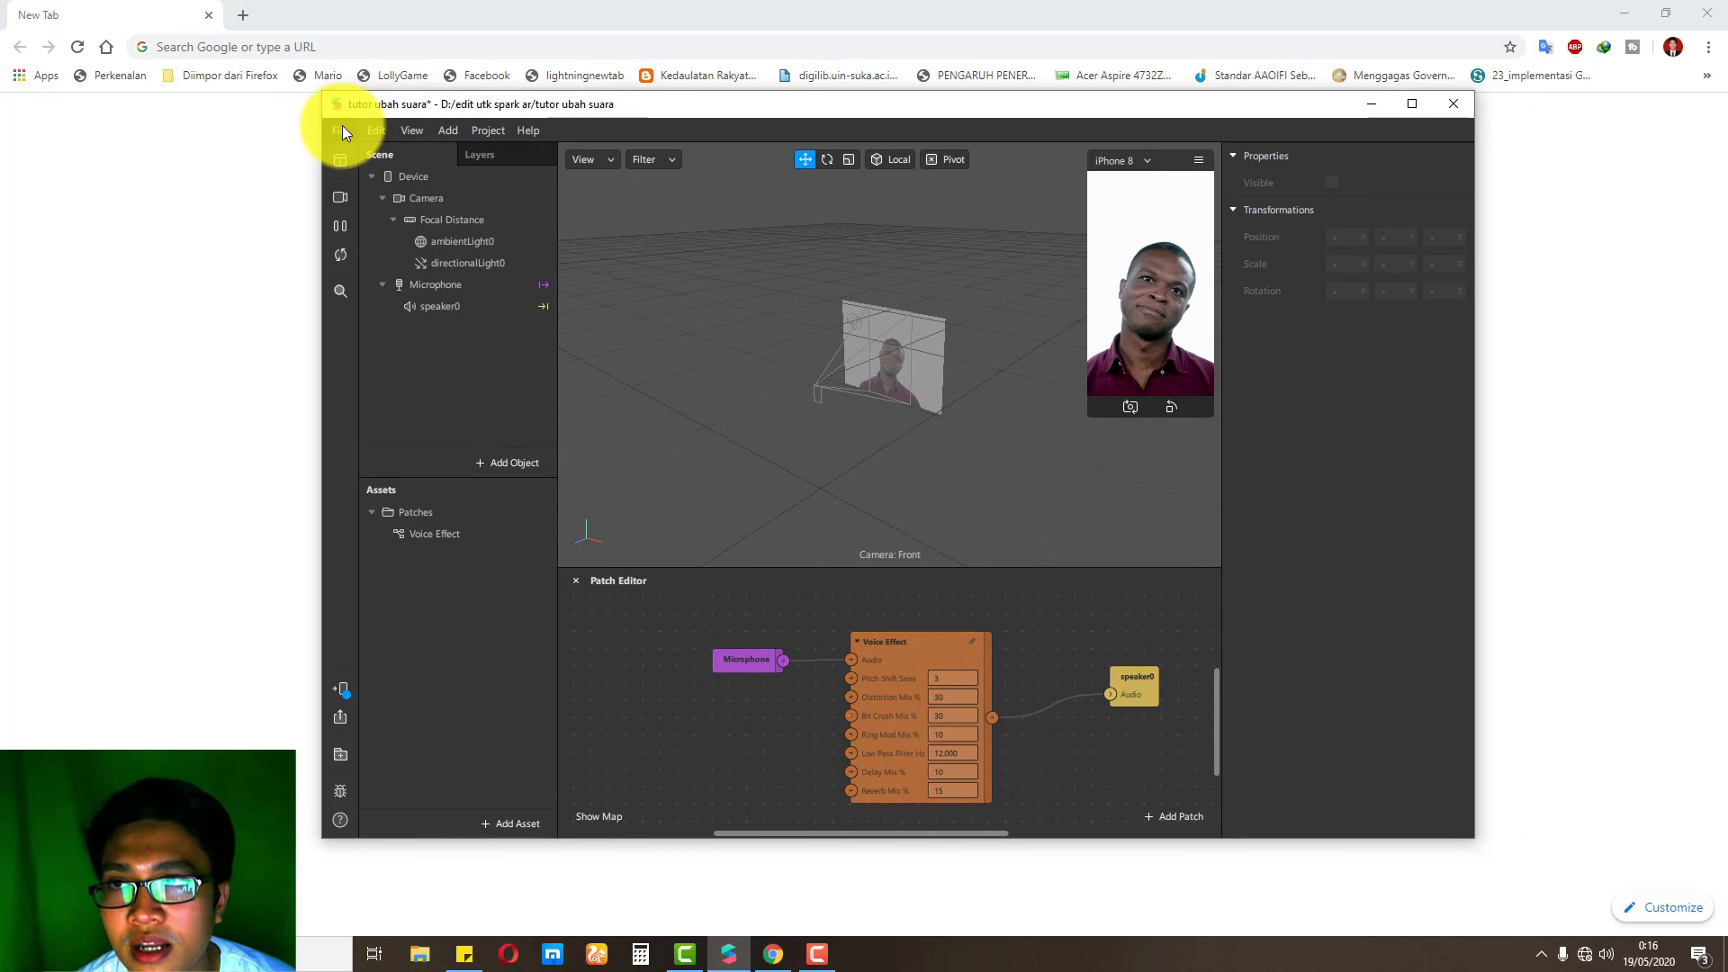
{"action": "left_click", "coordinate": [341, 131]}
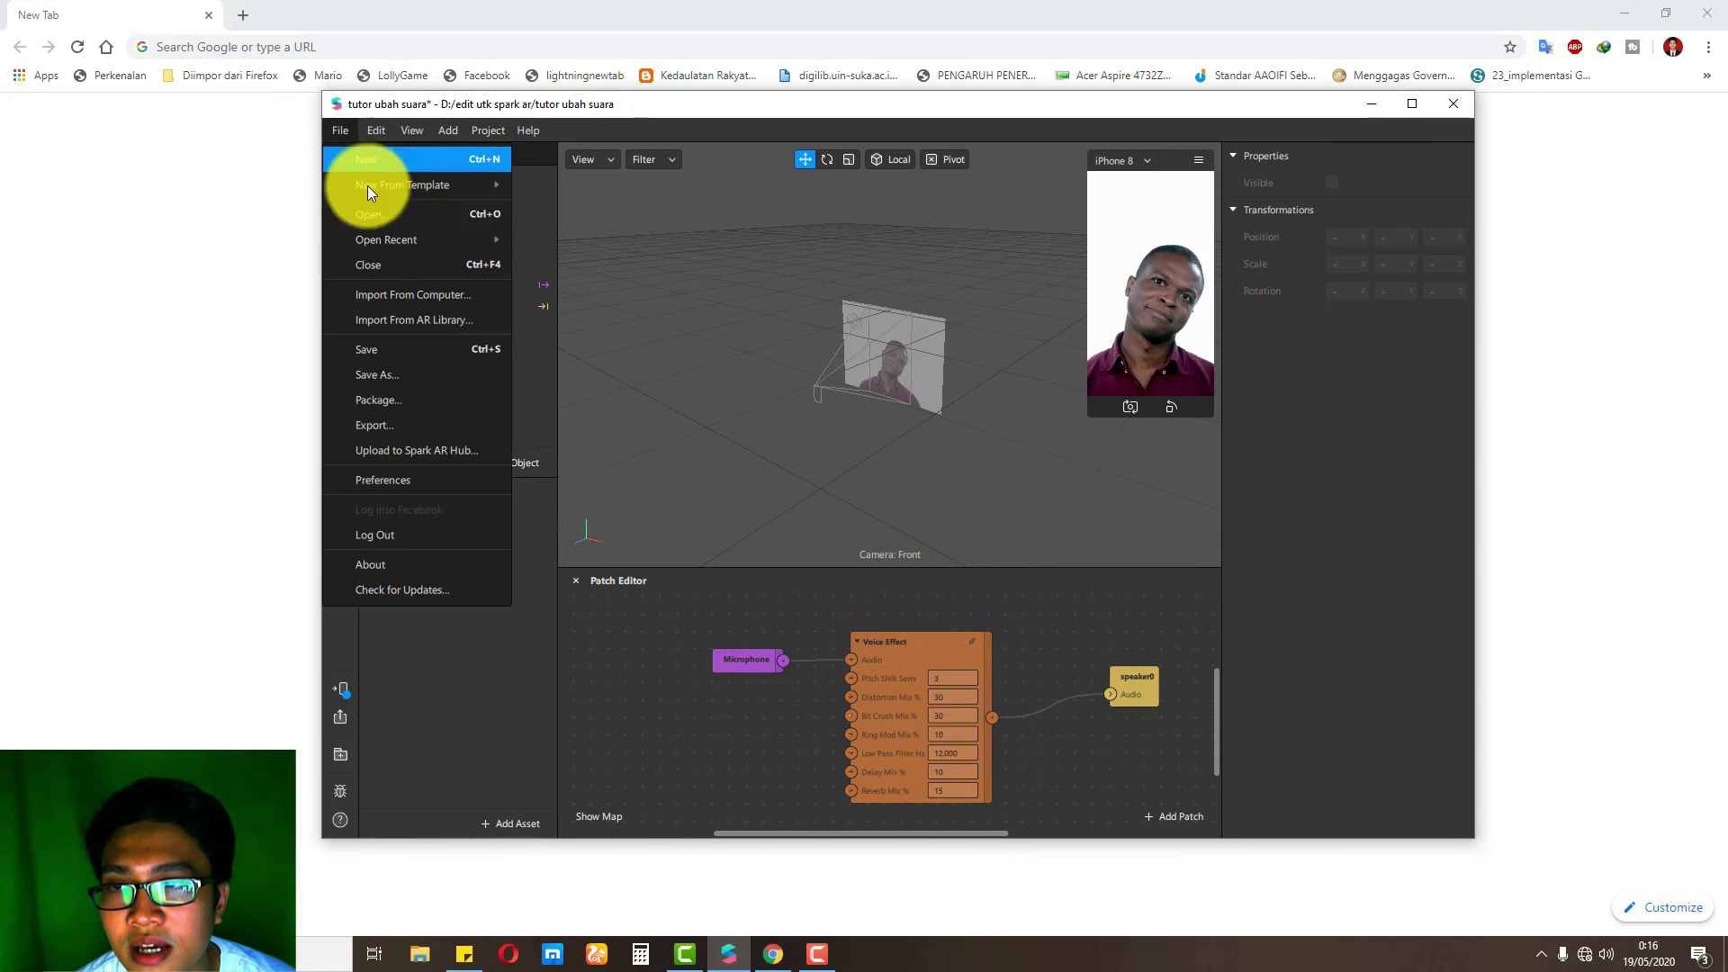
{"action": "left_click", "coordinate": [394, 451]}
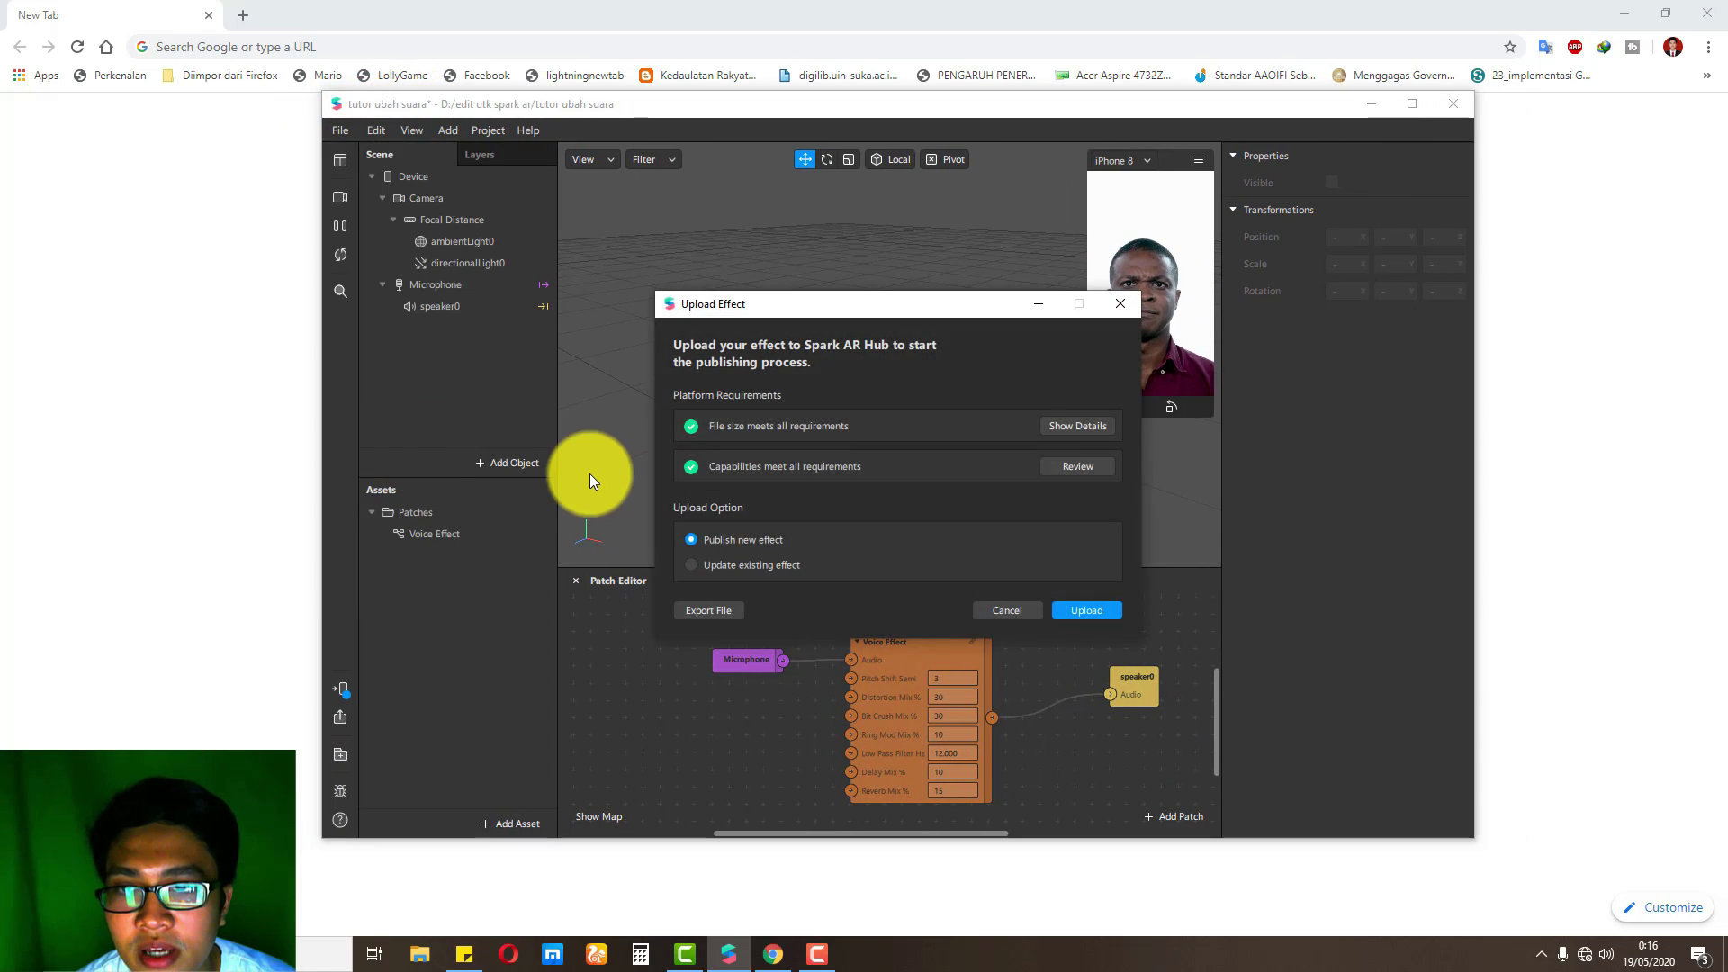
{"action": "left_click", "coordinate": [710, 612]}
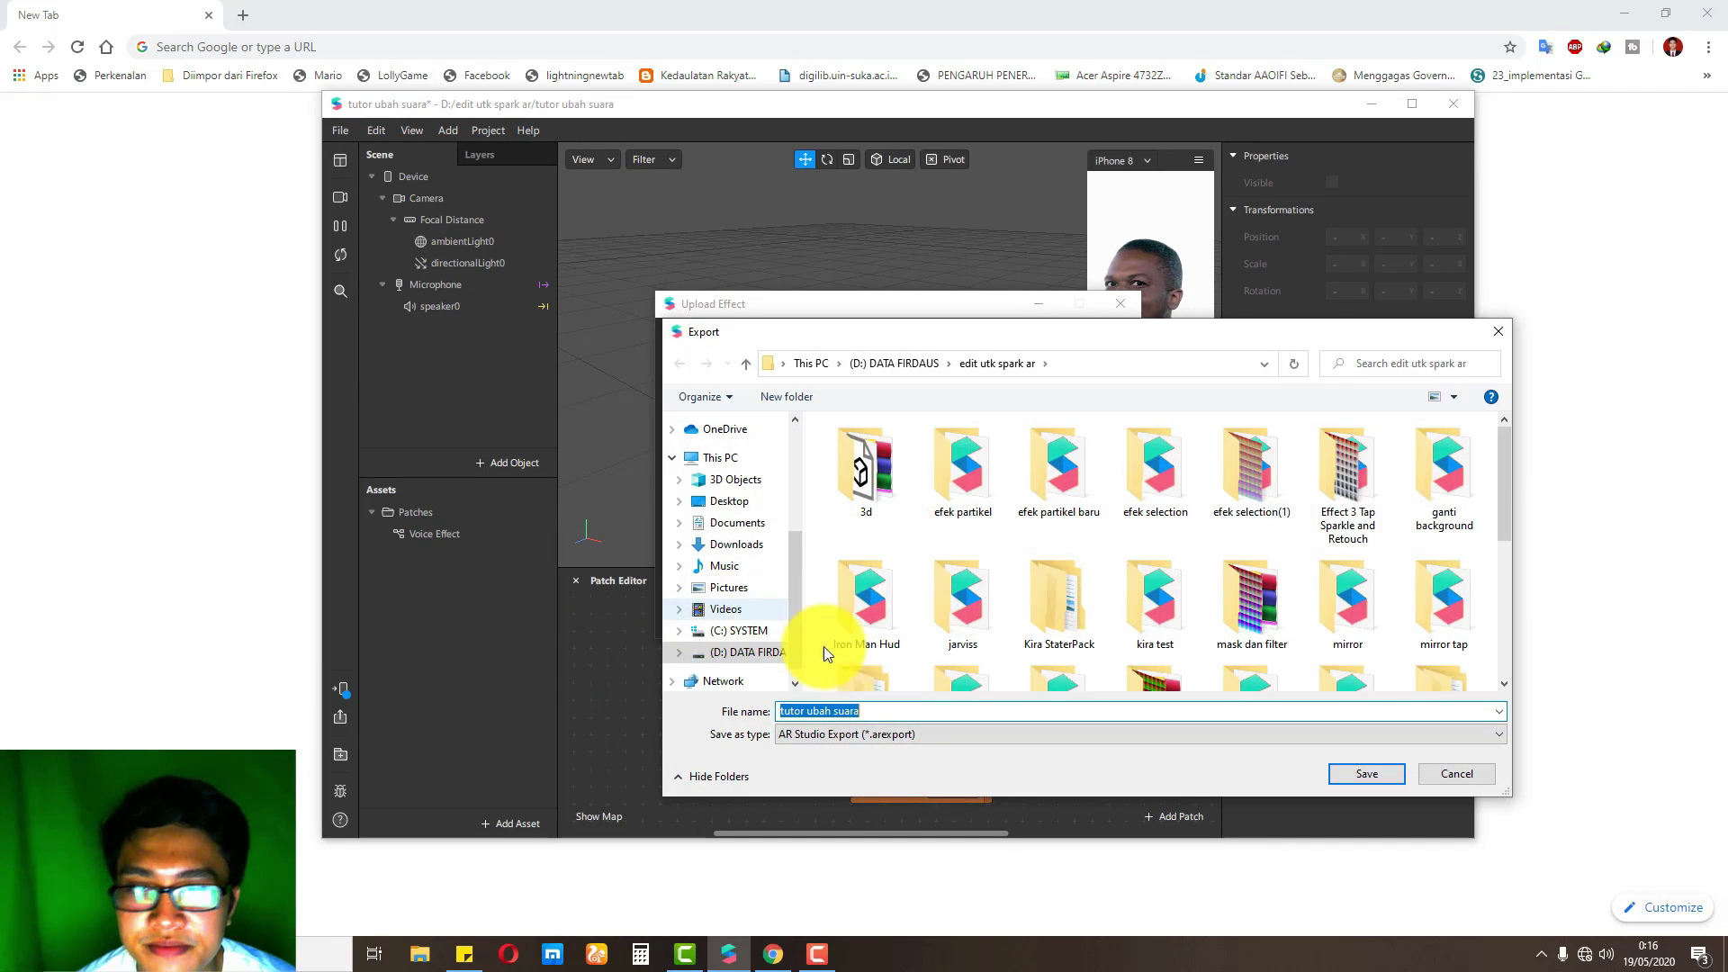
{"action": "left_click", "coordinate": [894, 710]}
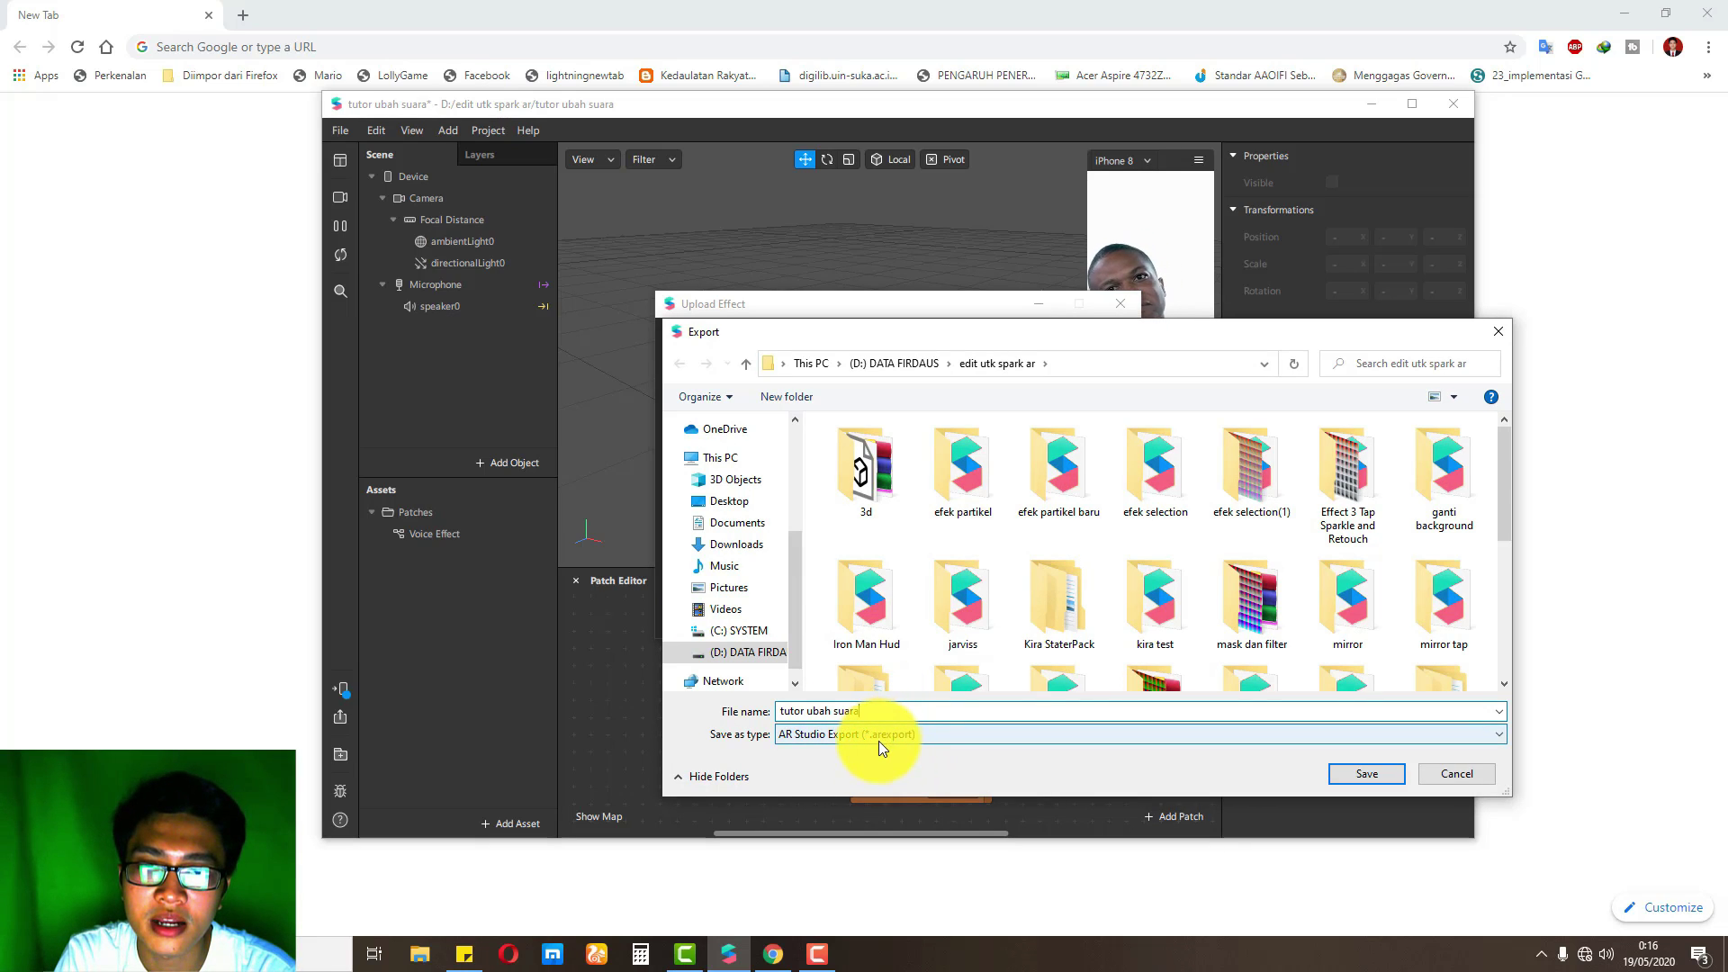
{"action": "left_click", "coordinate": [1366, 774]}
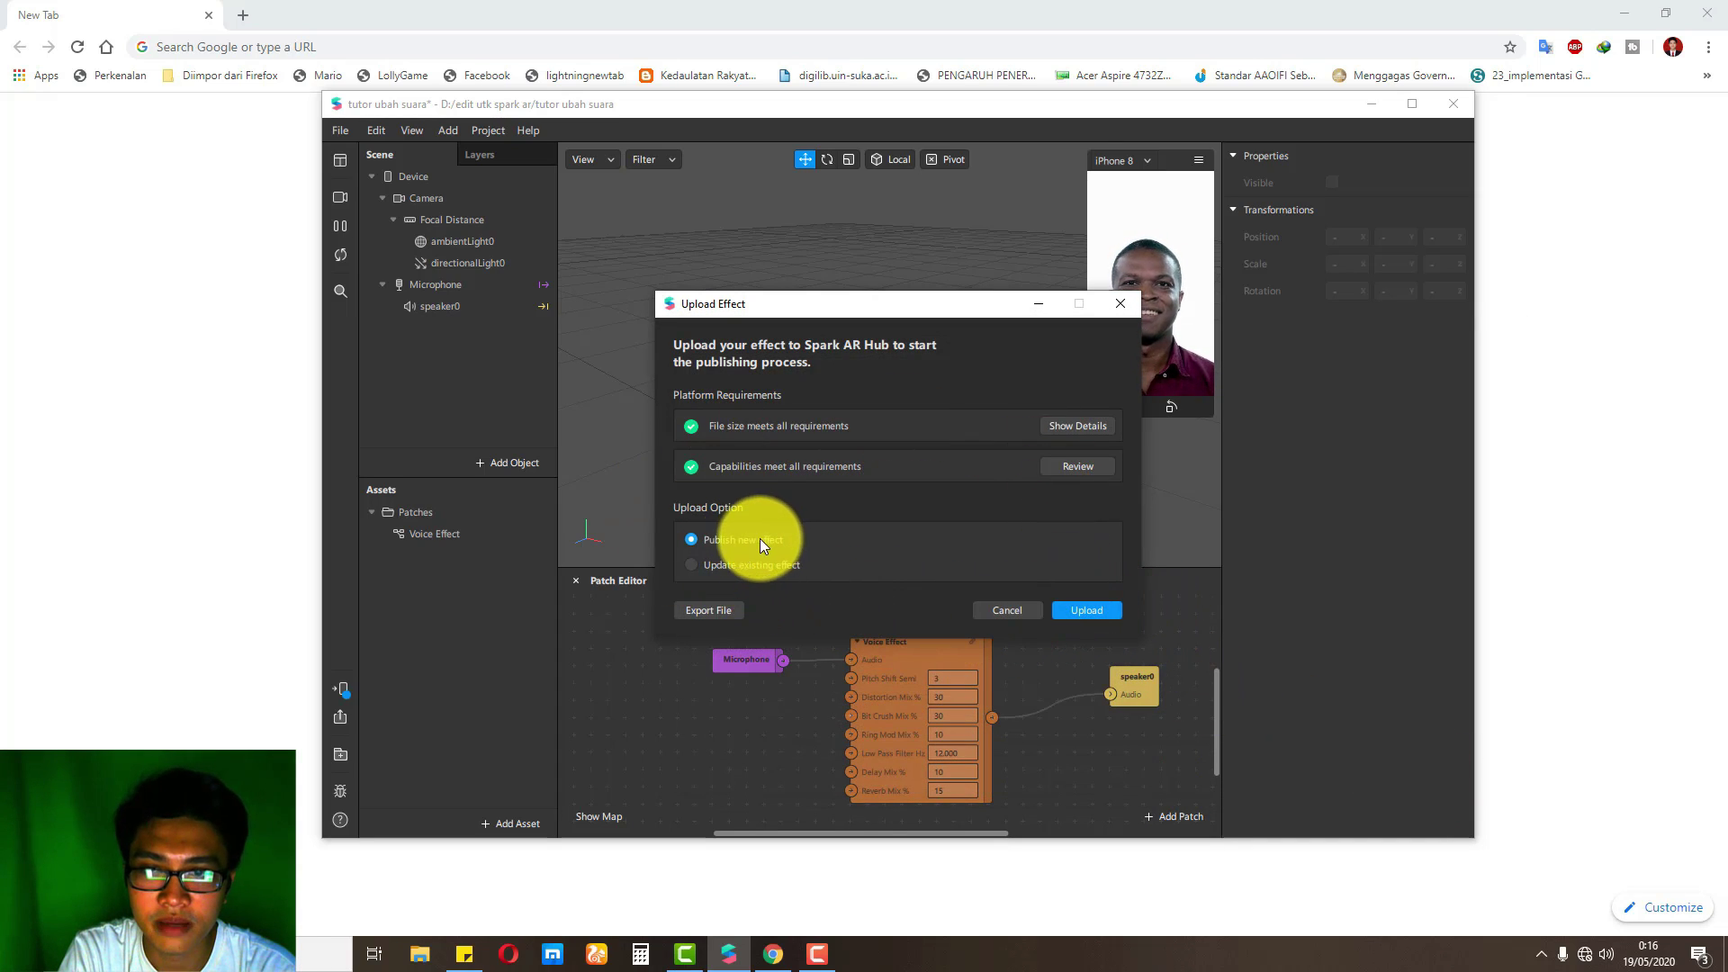
{"action": "left_click", "coordinate": [1014, 608]}
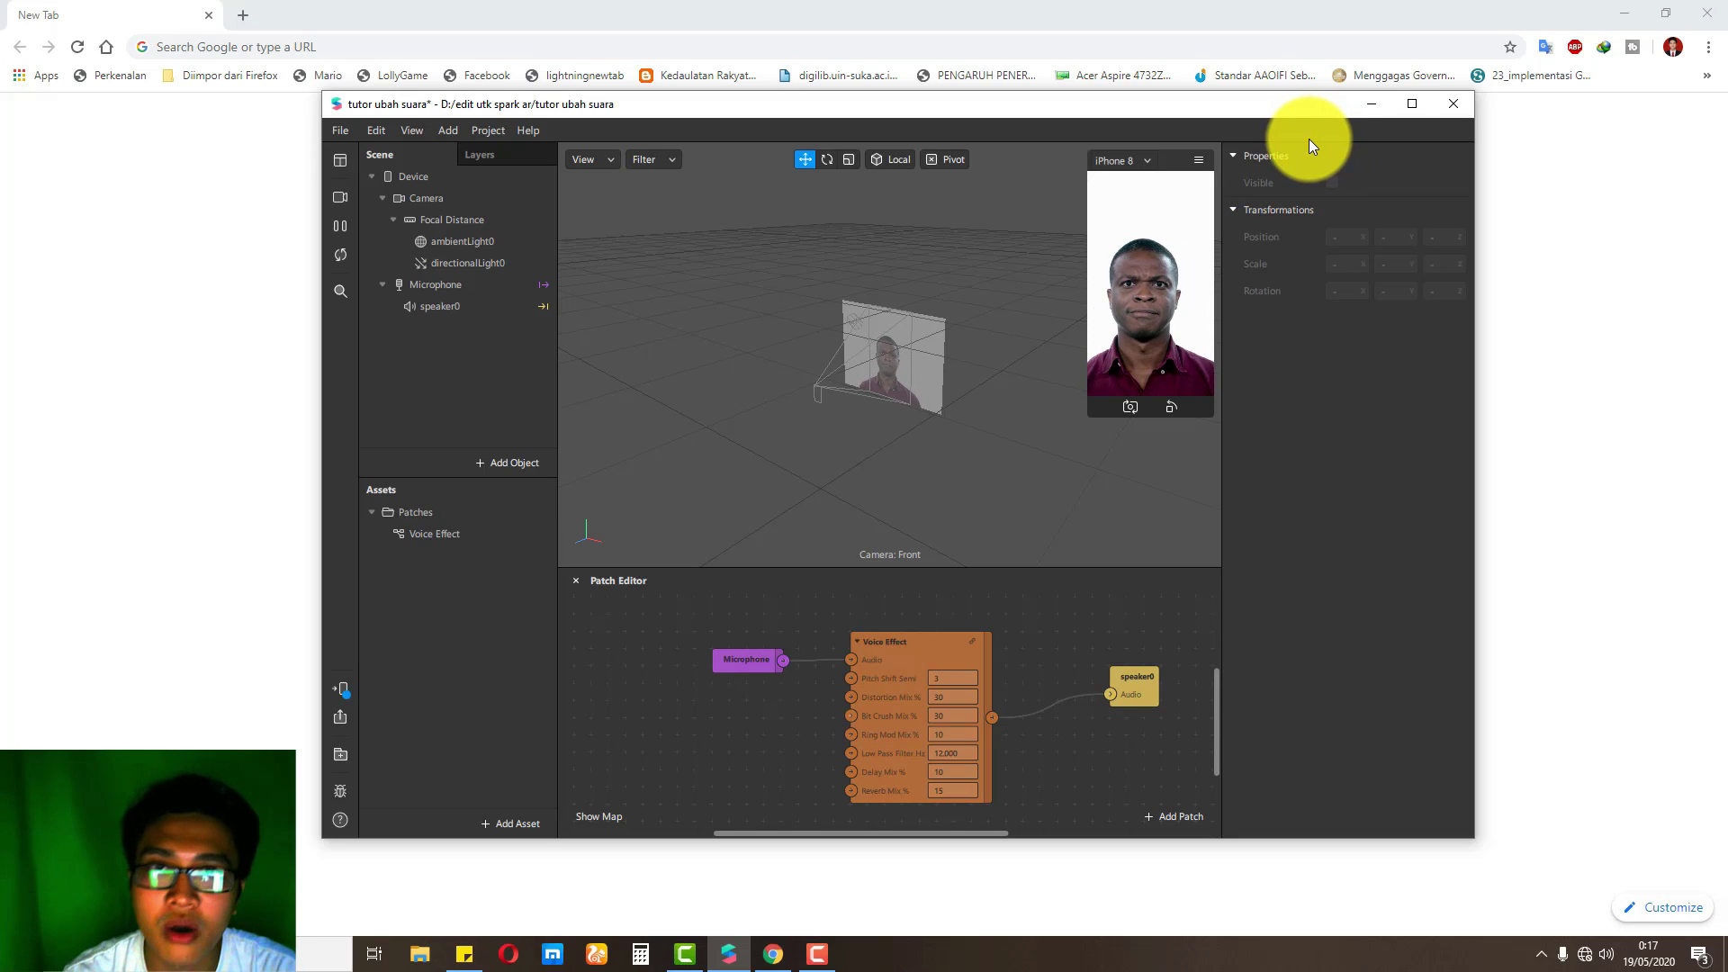
{"action": "left_click_drag", "start_coordinate": [1236, 110], "coordinate": [1222, 139]}
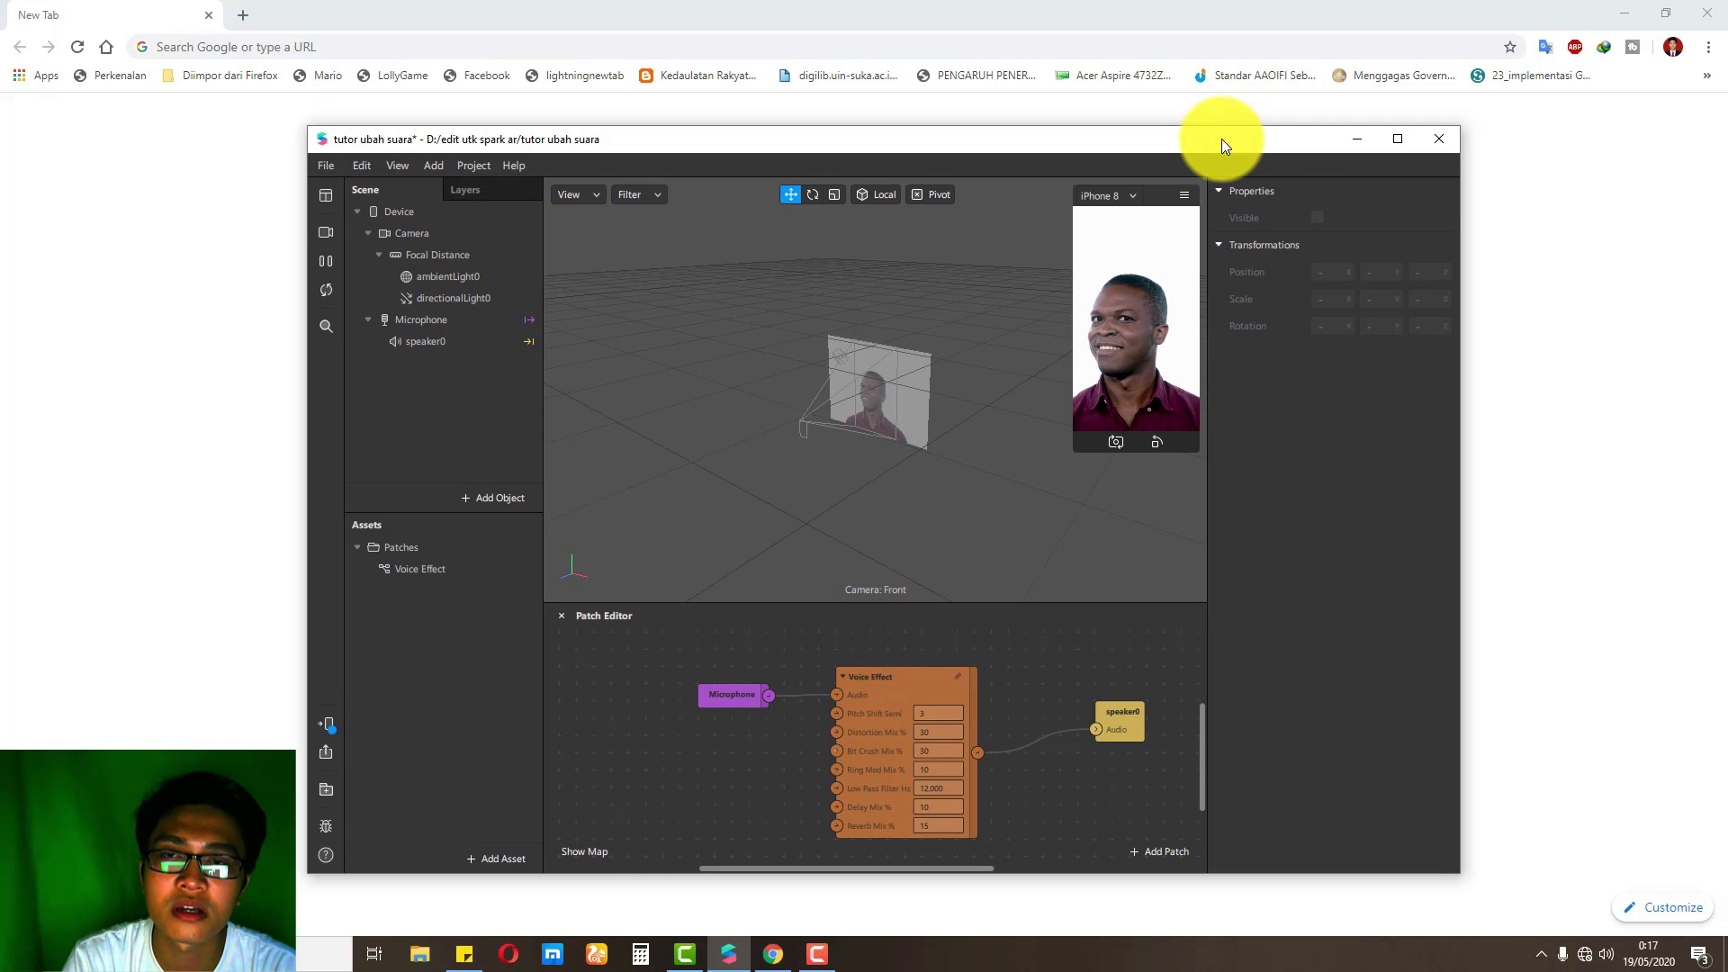